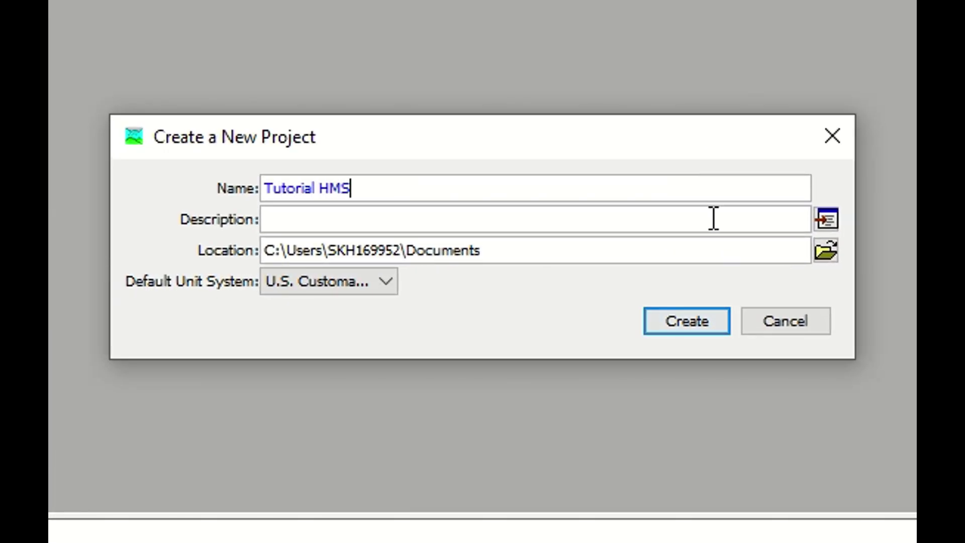
- Place the Tutorial HMS project in the HEC-HMS folder and make Metric the default unit system
click(829, 252)
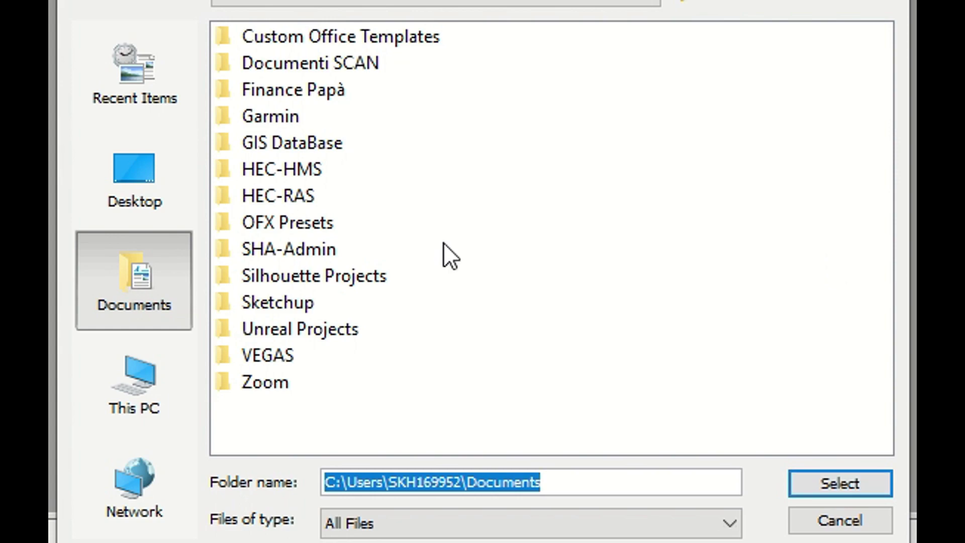
click(261, 171)
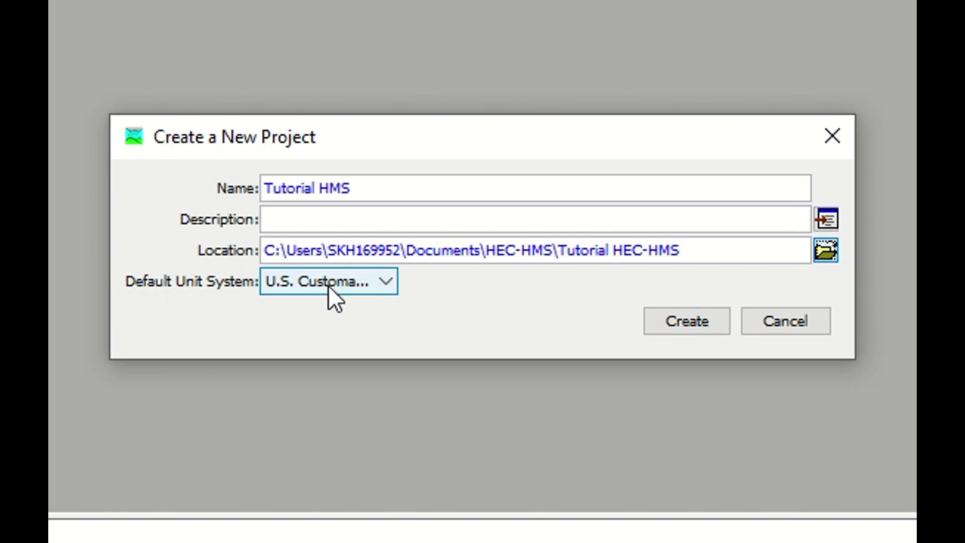
click(328, 286)
click(328, 301)
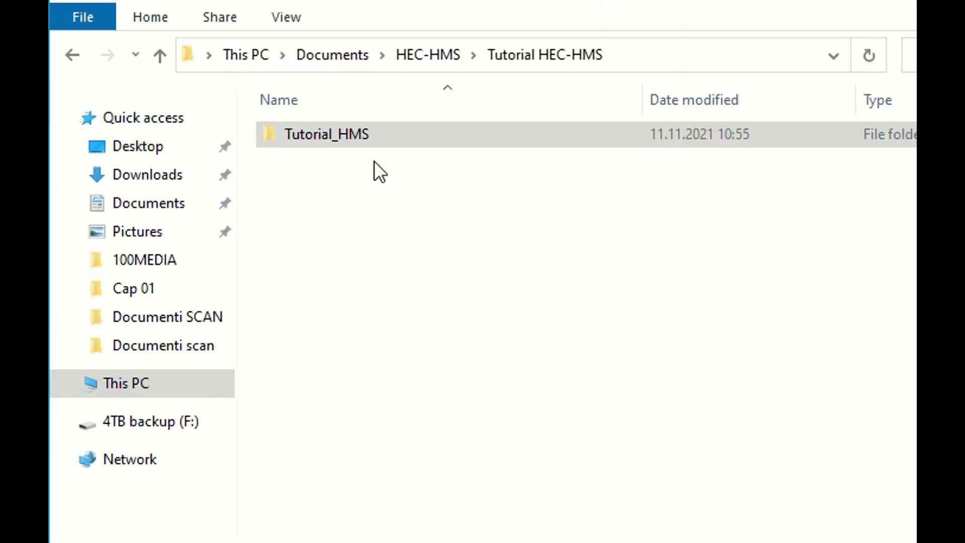
- Open the newly created Tutorial_HMS folder inside Tutorial HEC-HMS in File Explorer
click(381, 140)
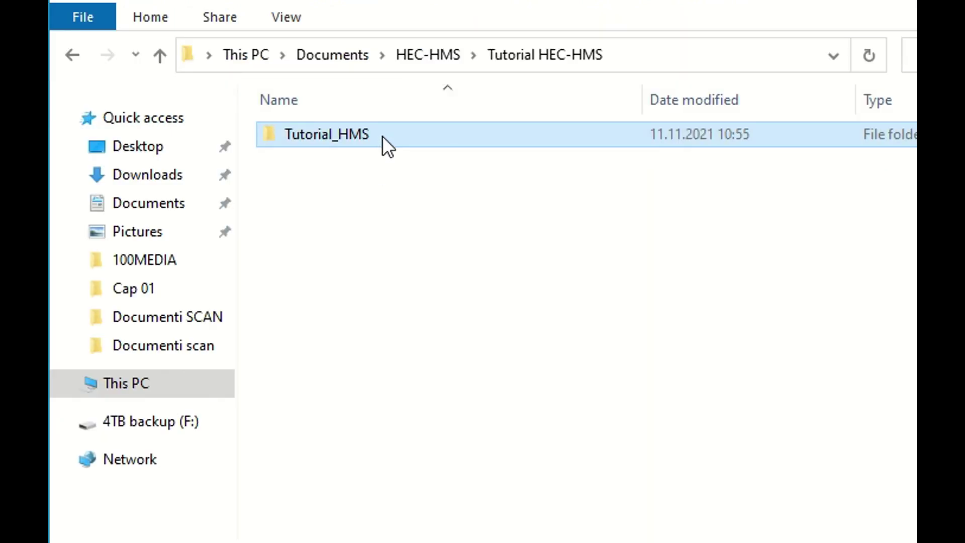
double_click(382, 134)
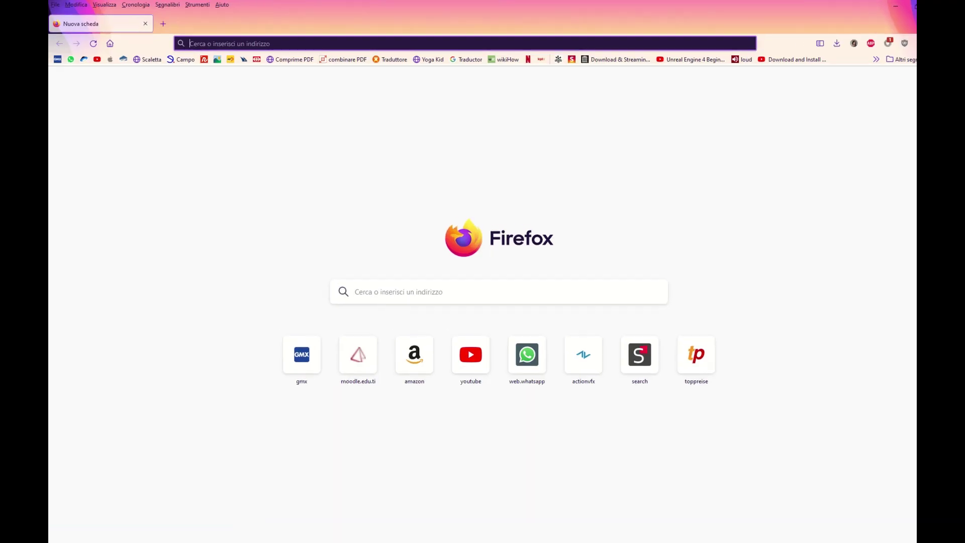
- Search Firefox for 'srtm download' and follow the 30-Meter SRTM Elevation Data Downloader link
click(608, 408)
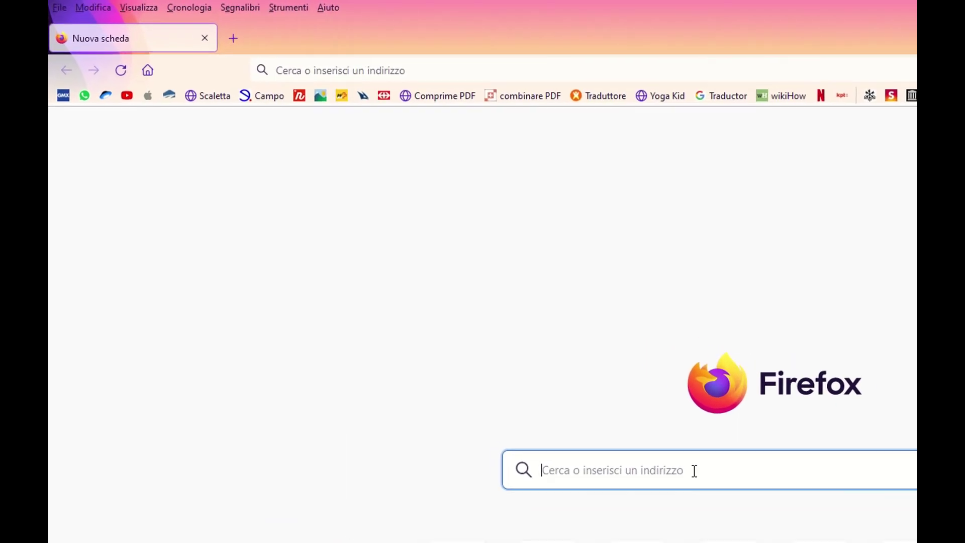
text(s)
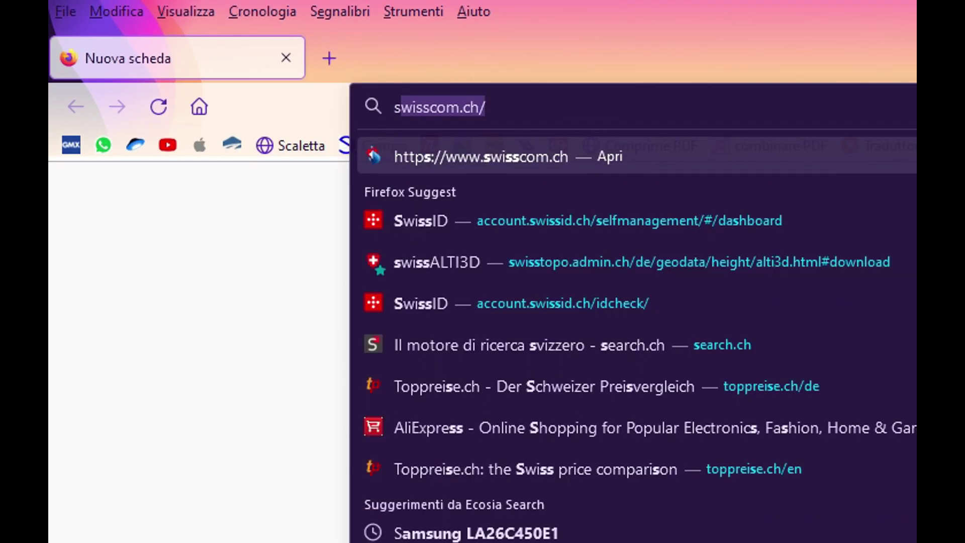
text(rtm d)
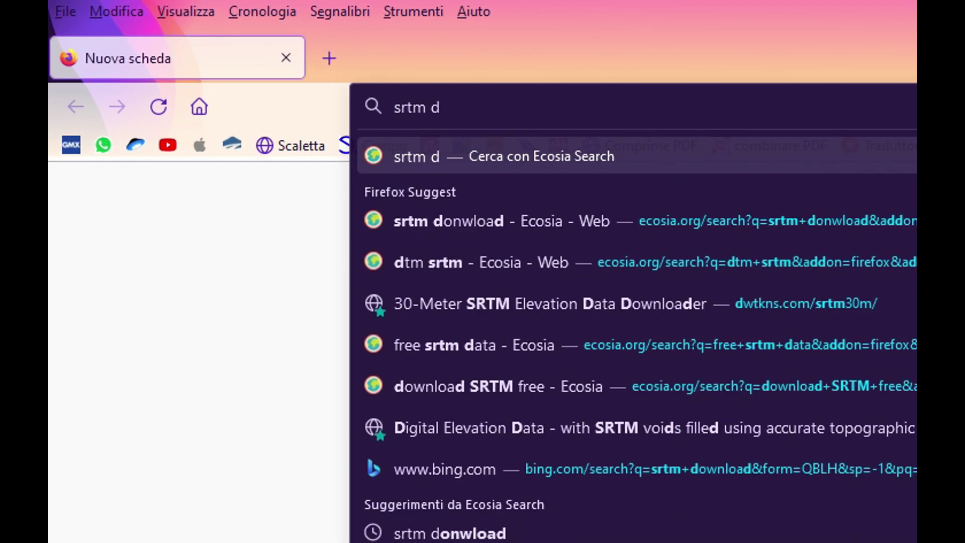
text(ownload)
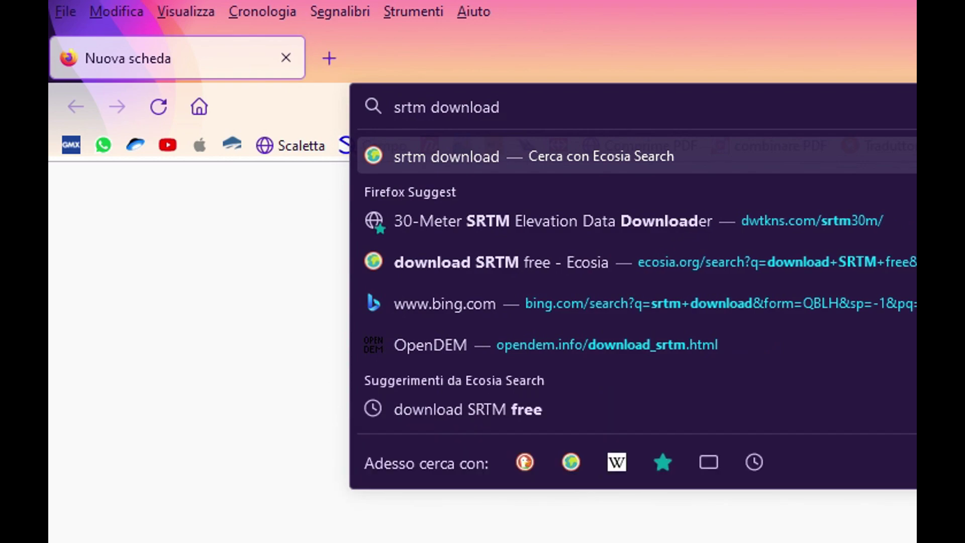
key(Return)
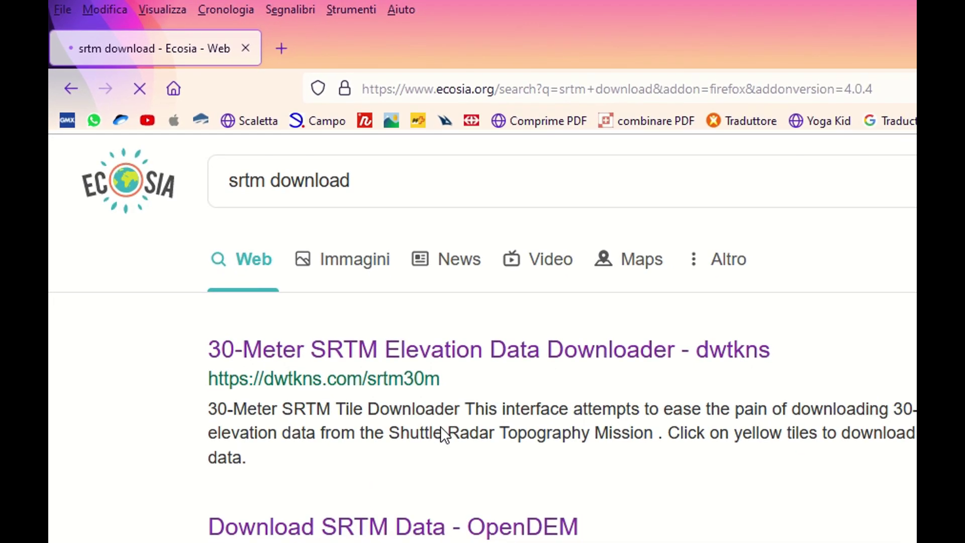
click(369, 355)
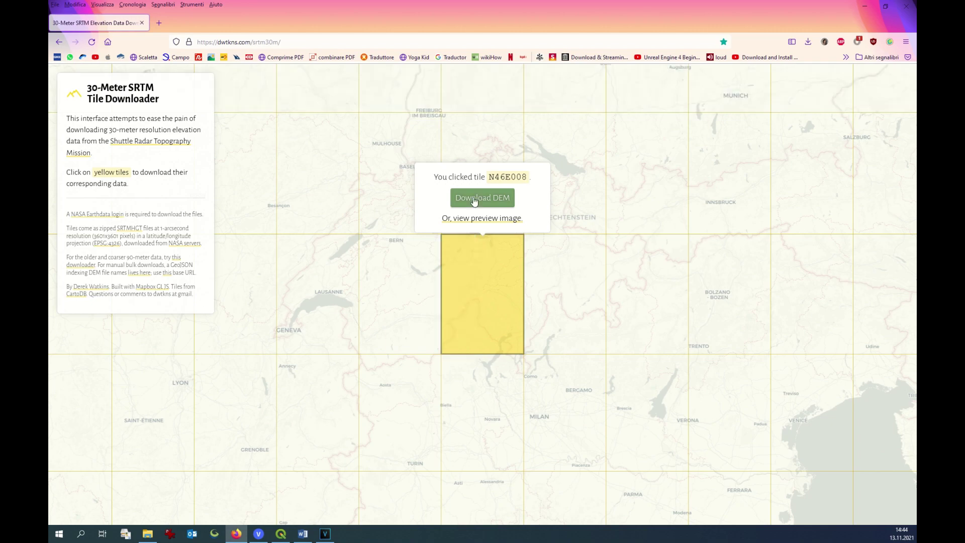
- Download the DEM for tile N46E008 and save the zip file rather than opening it
click(474, 201)
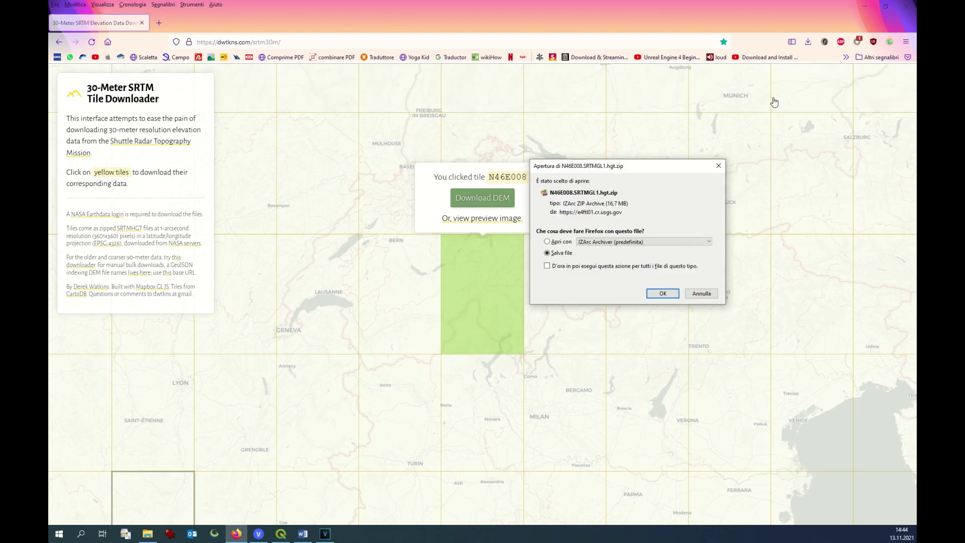
click(547, 254)
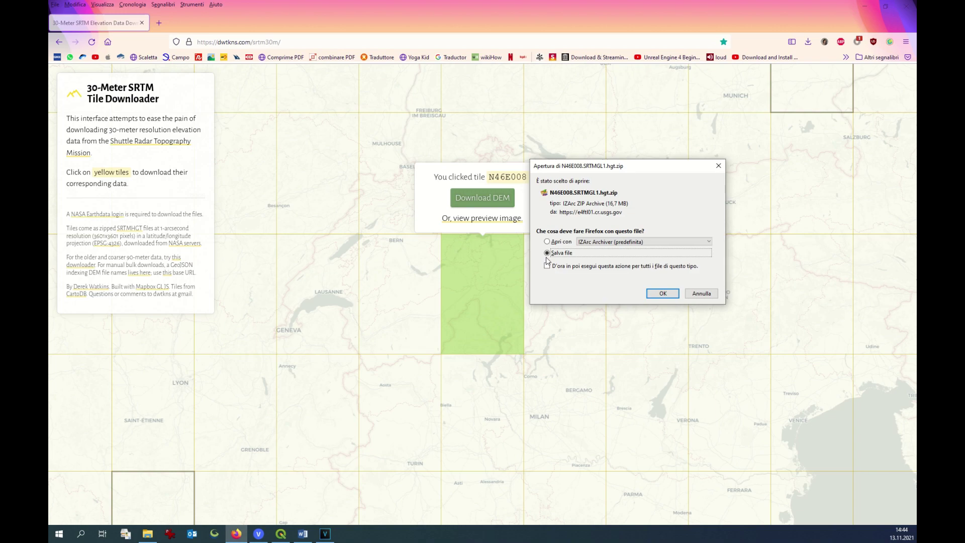
click(663, 293)
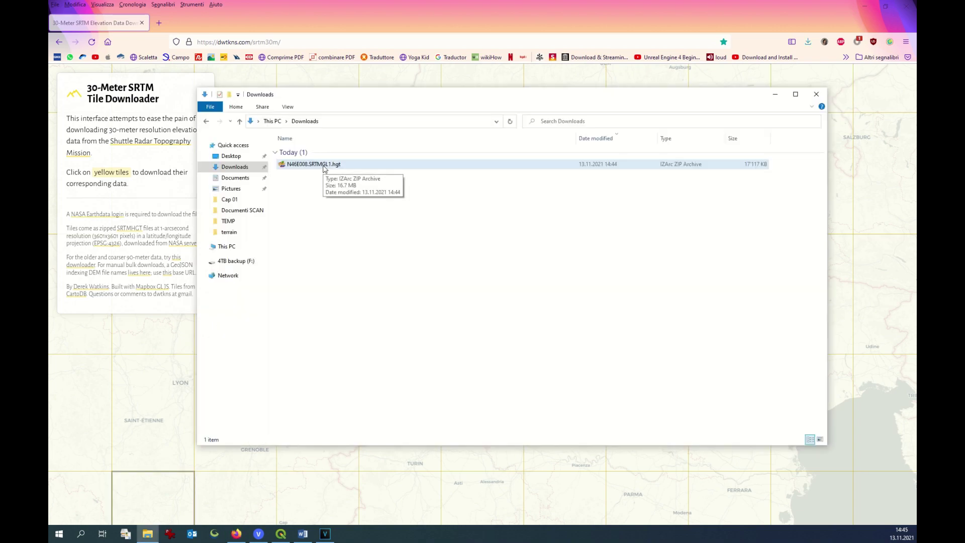
- Extract the downloaded zip with IZArc into Downloads and select the N46E008.hgt file
right_click(323, 167)
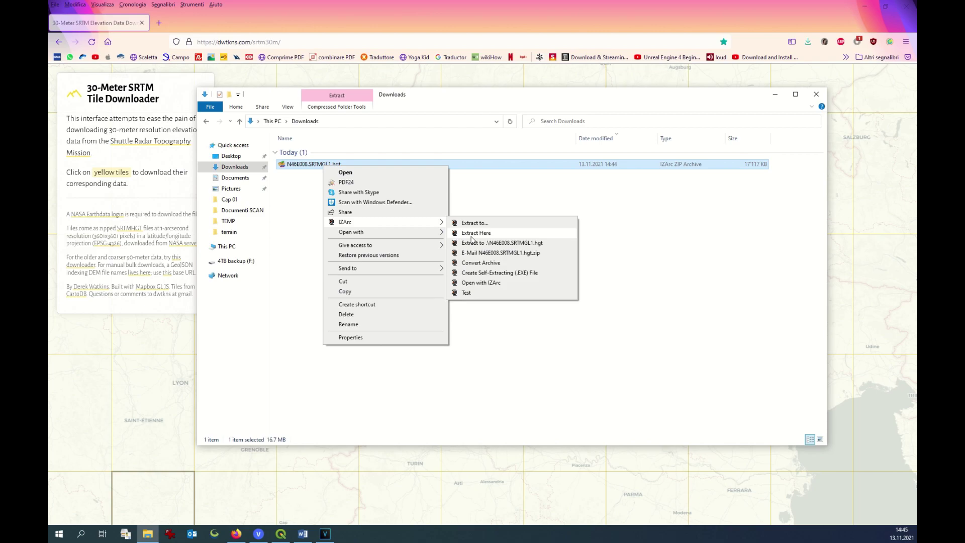
mouse_move(382, 244)
click(475, 237)
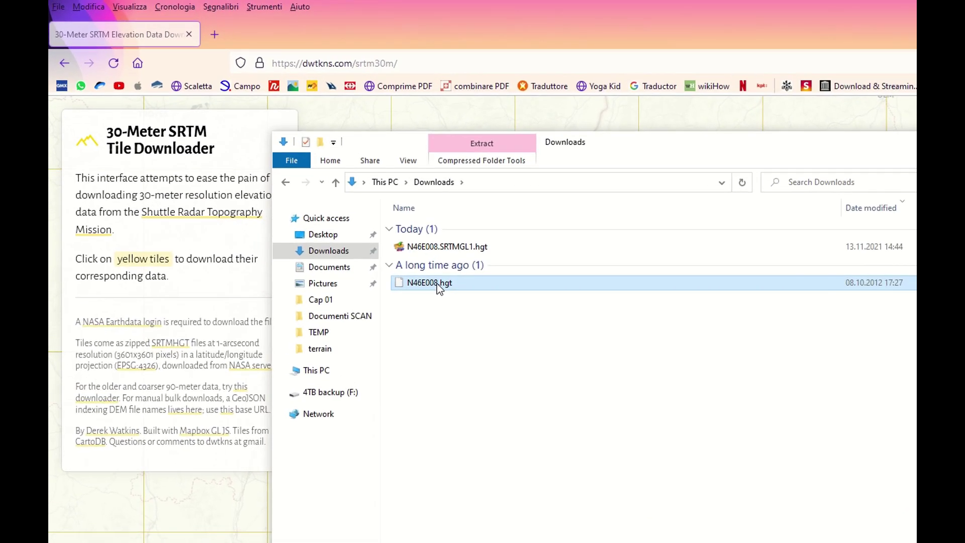
click(301, 192)
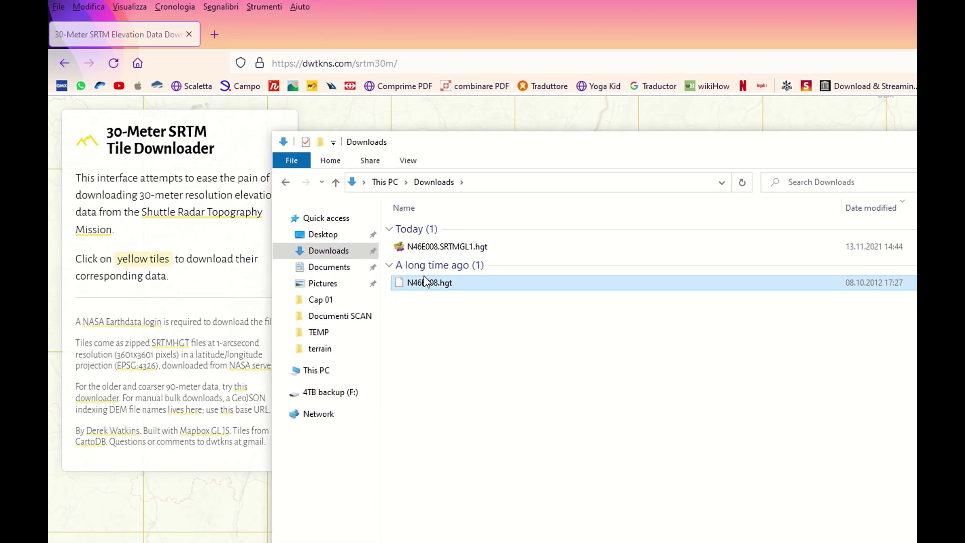
- Copy N46E008.hgt into the Tutorial_HMS terrain folder
right_click(427, 276)
click(475, 449)
click(337, 274)
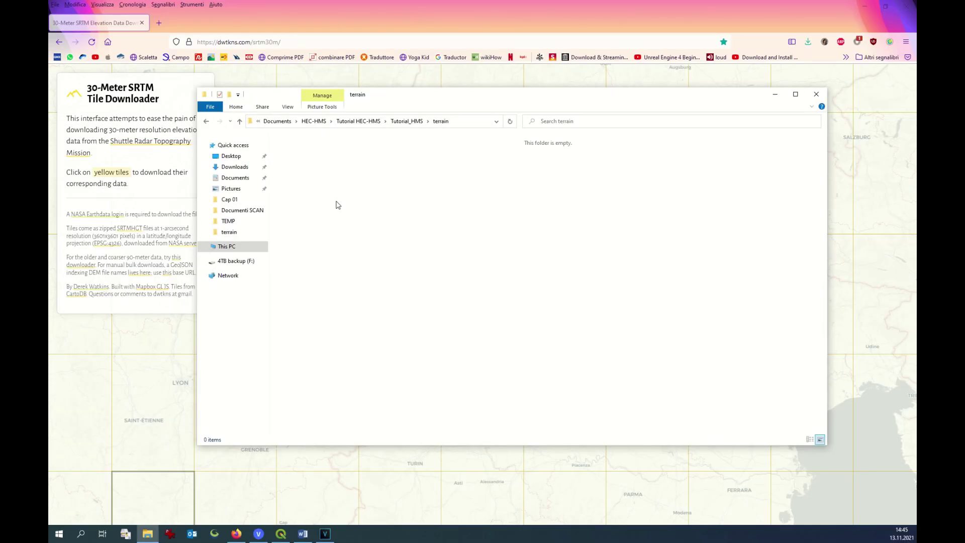
right_click(336, 201)
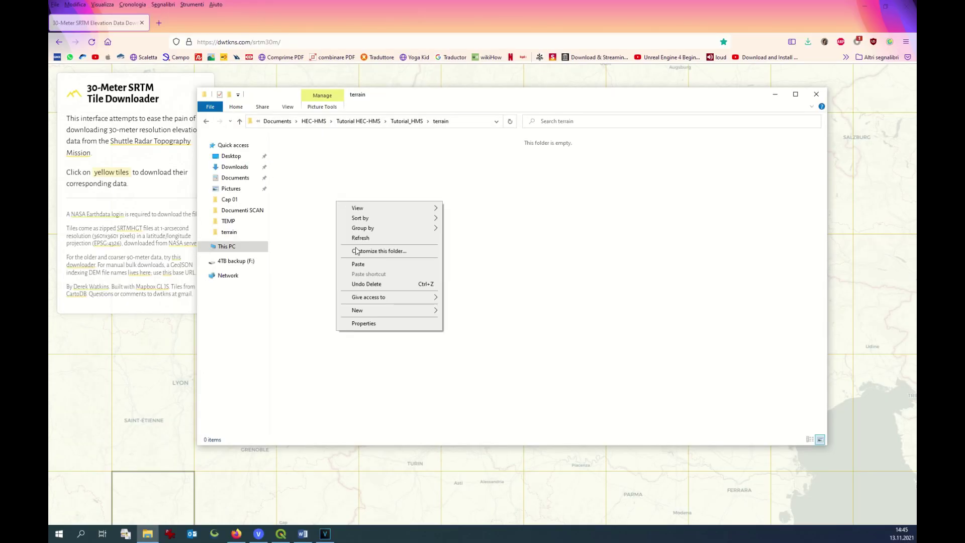
click(364, 266)
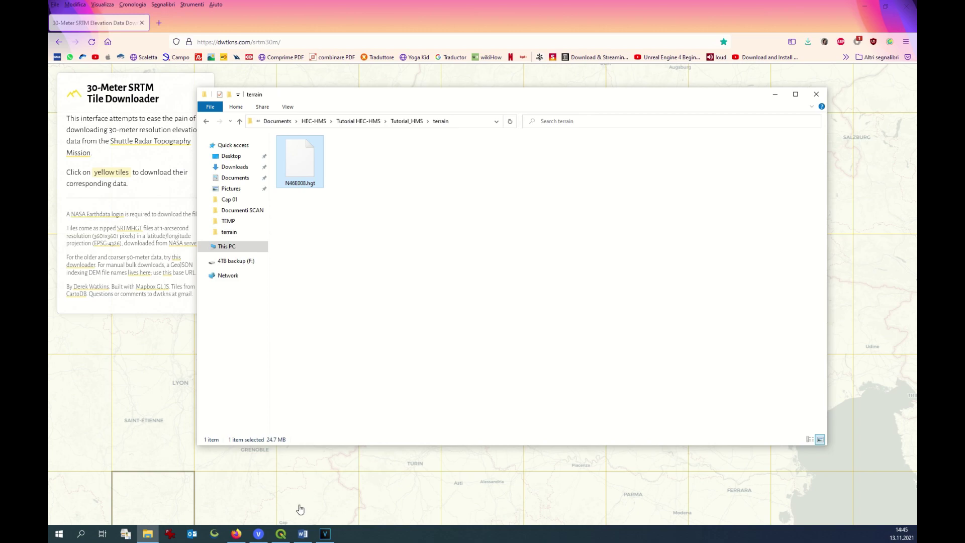
click(281, 534)
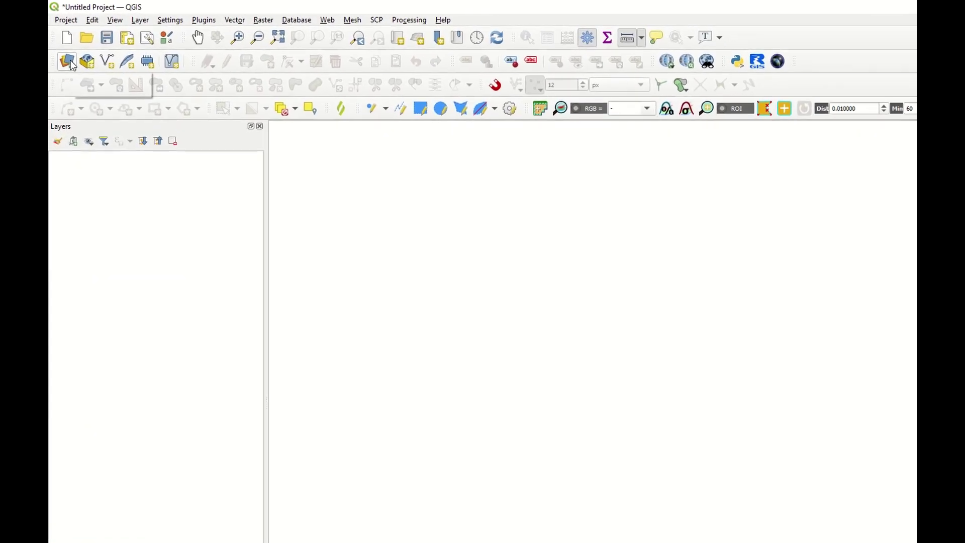
- Add N46E008.hgt from Tutorial_HMS\terrain as a raster layer through the Data Source Manager
click(62, 46)
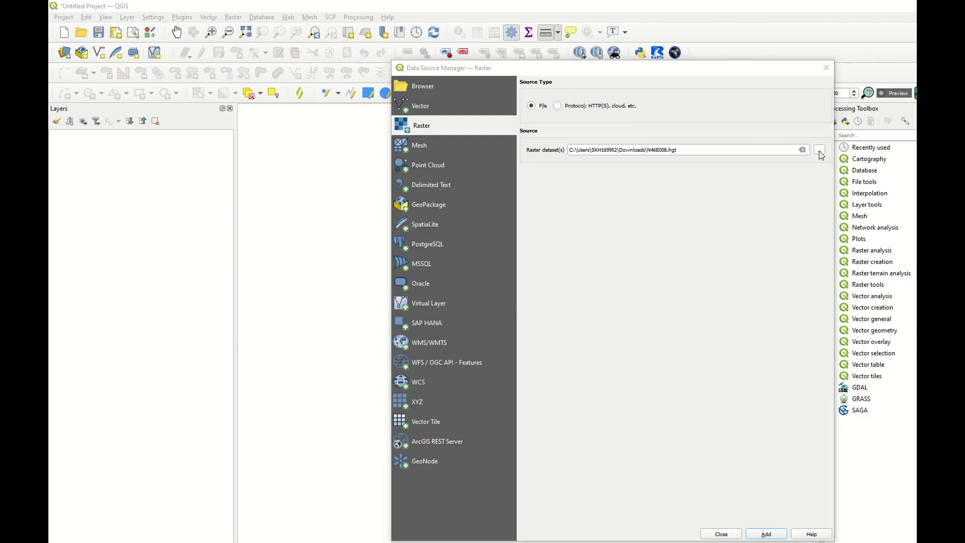
click(824, 152)
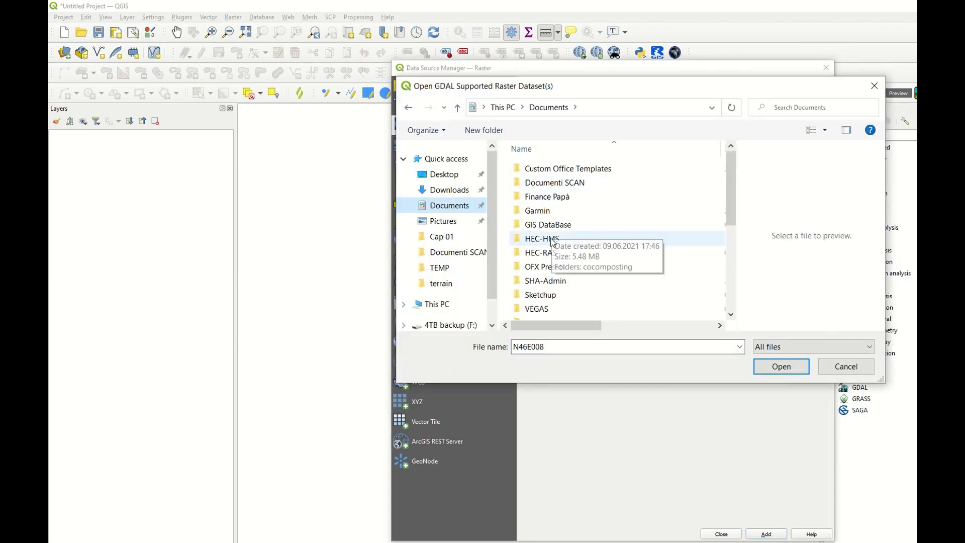
double_click(548, 239)
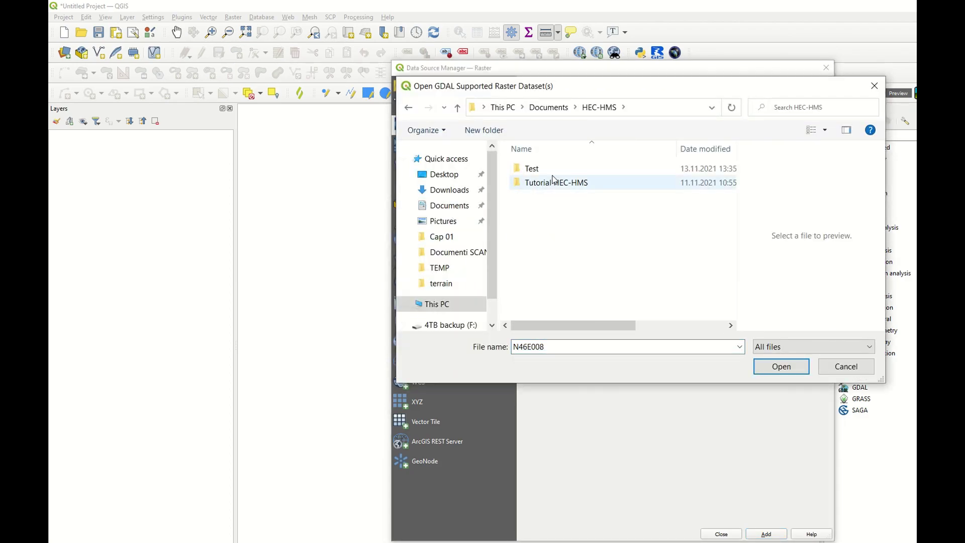
double_click(552, 182)
double_click(551, 171)
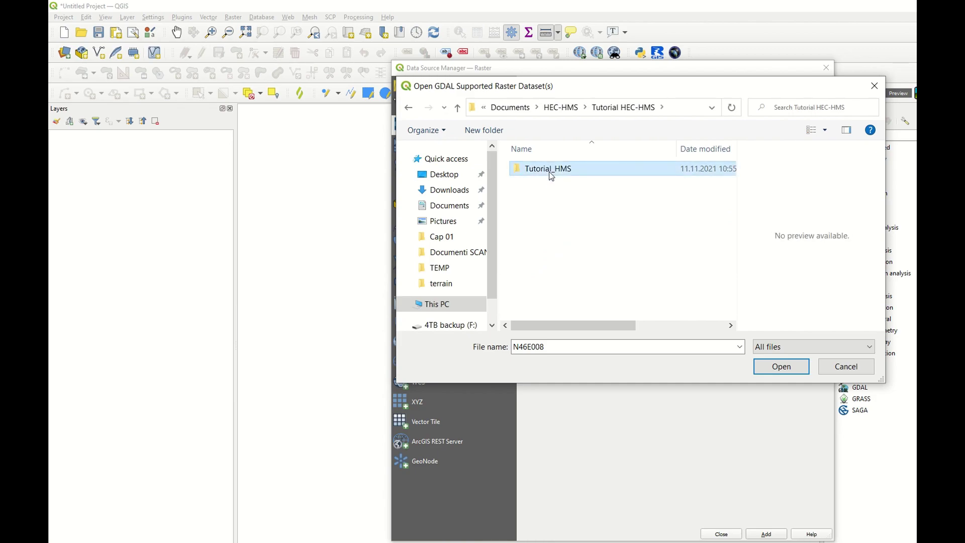
double_click(552, 300)
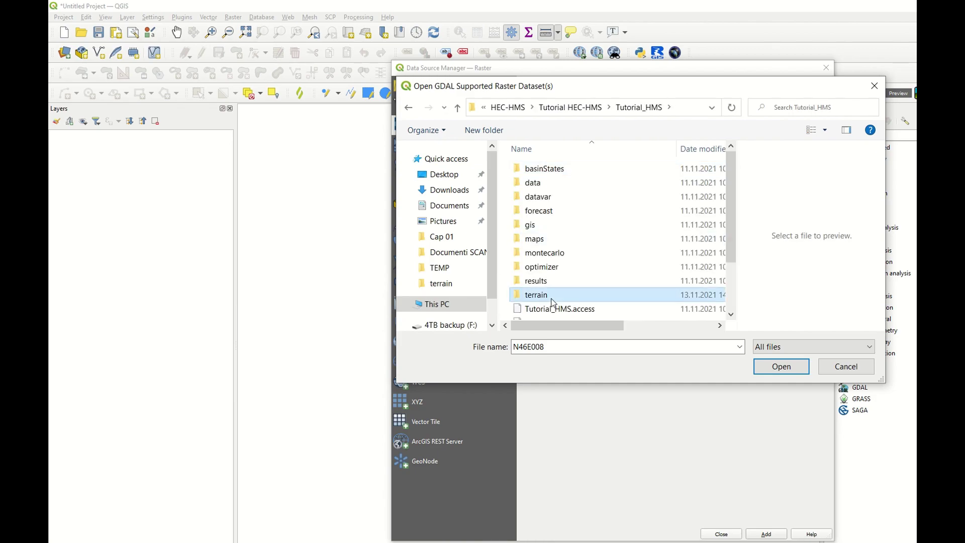
click(558, 197)
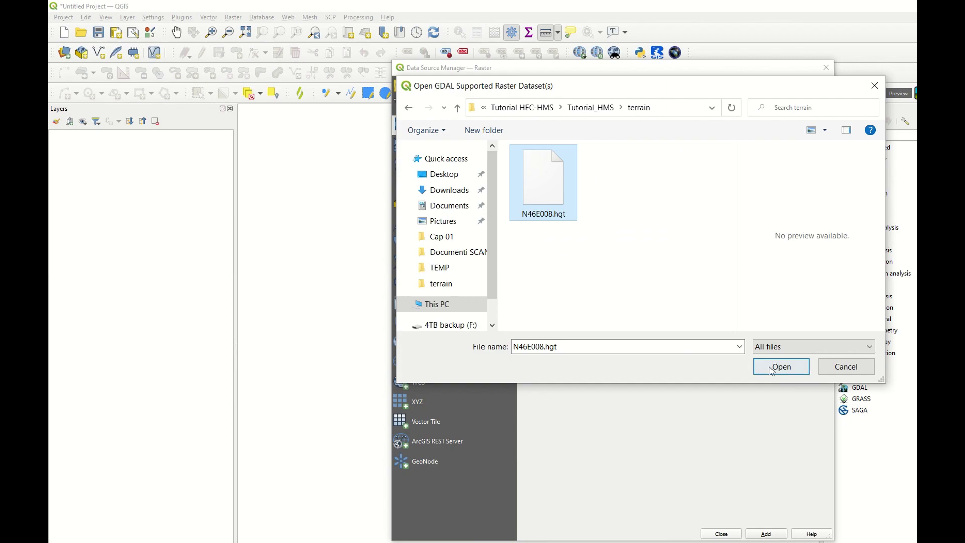
click(771, 367)
click(765, 534)
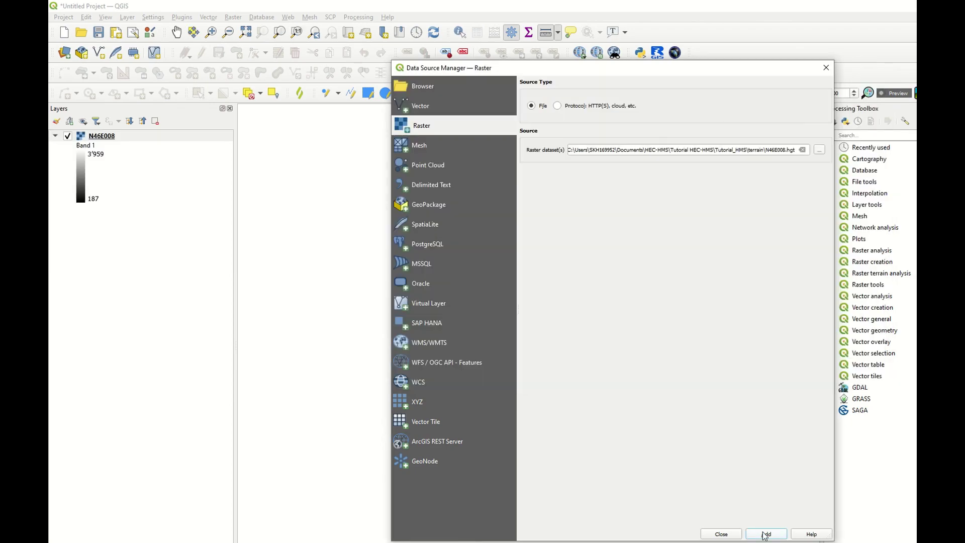
click(722, 534)
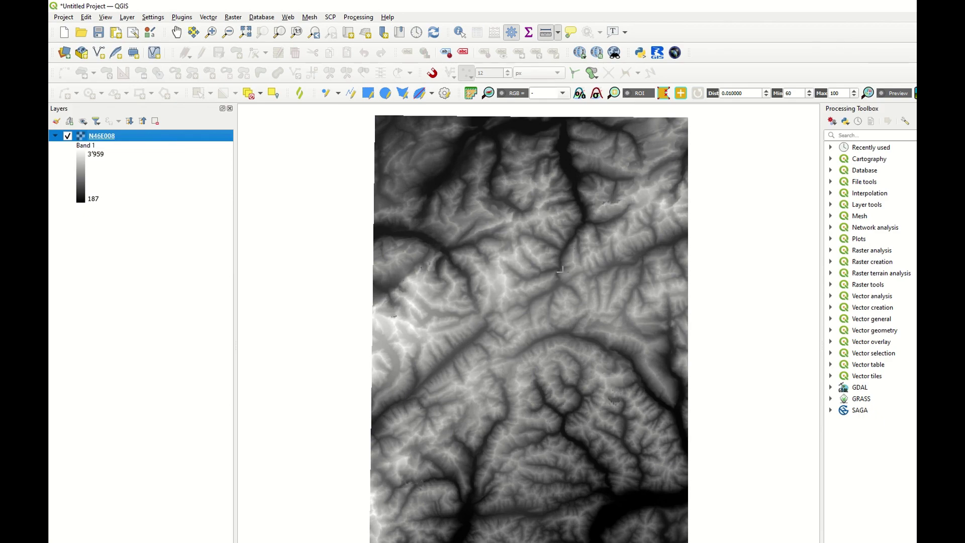
- Hide N46E008 and add the QuickMapServices Google Road basemap
click(67, 136)
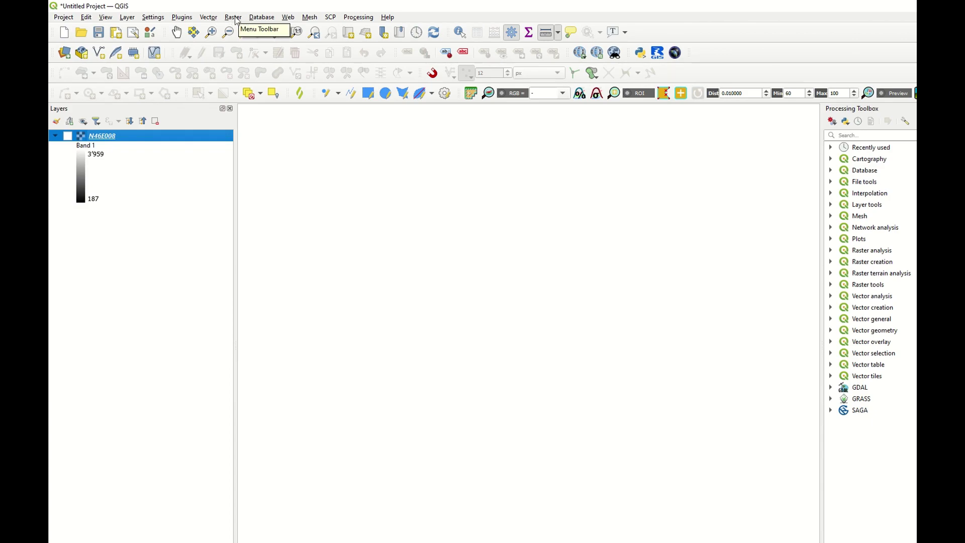
click(293, 19)
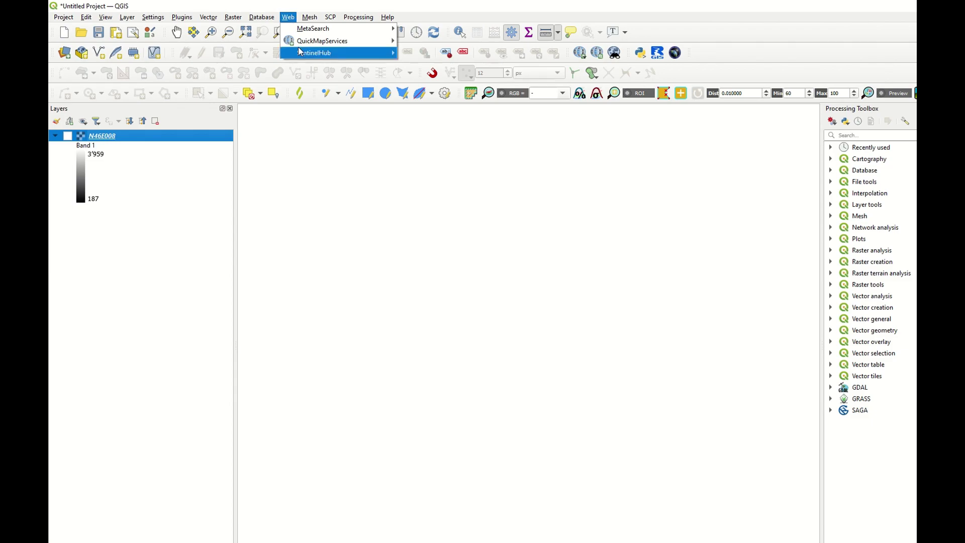
mouse_move(303, 45)
mouse_move(433, 112)
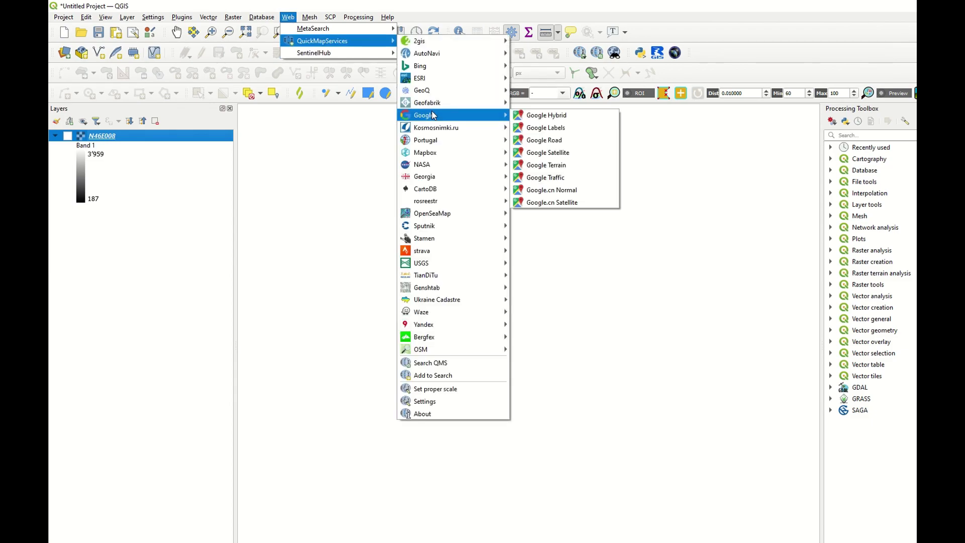
click(546, 140)
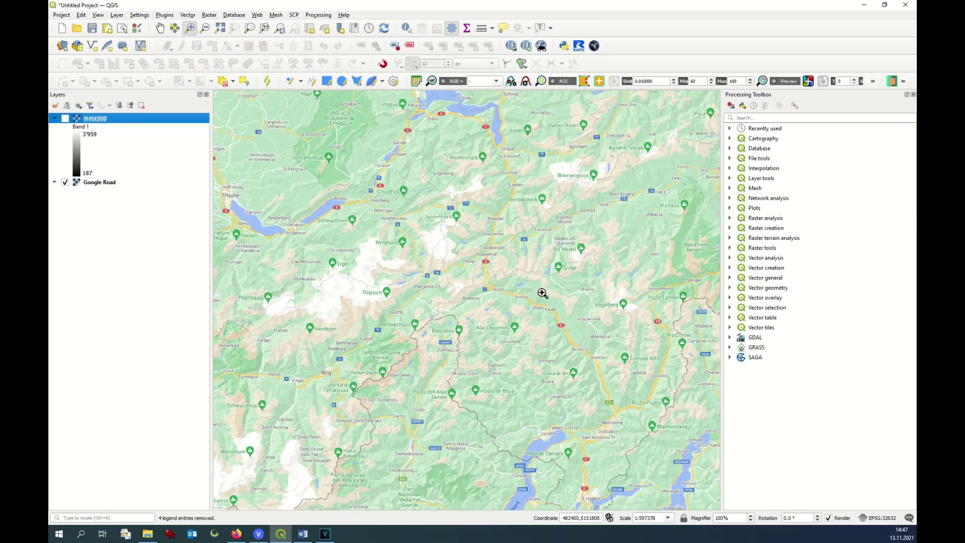
- Zoom into the valley below Pizzo Marumo, showing N46E008 and hiding Google Road
drag(560, 242, 617, 313)
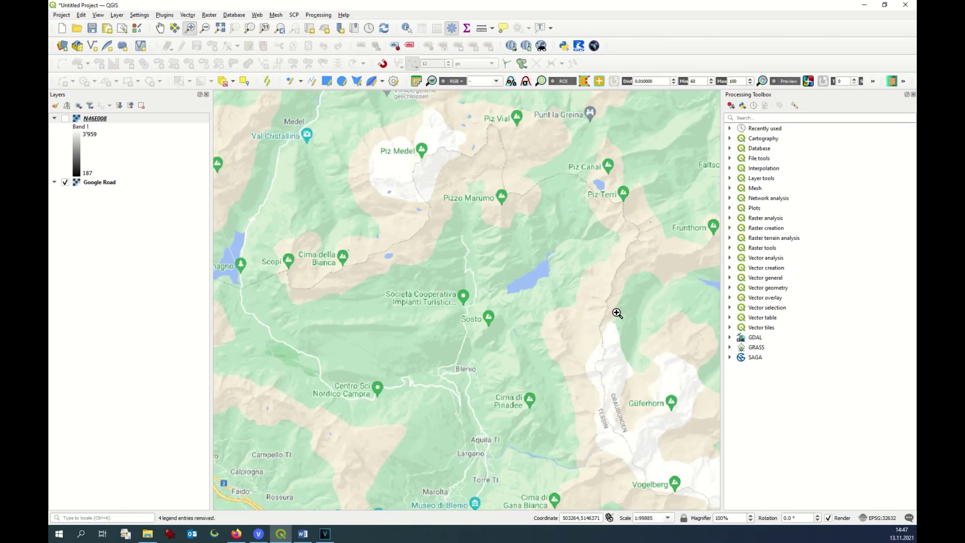
drag(382, 106, 592, 331)
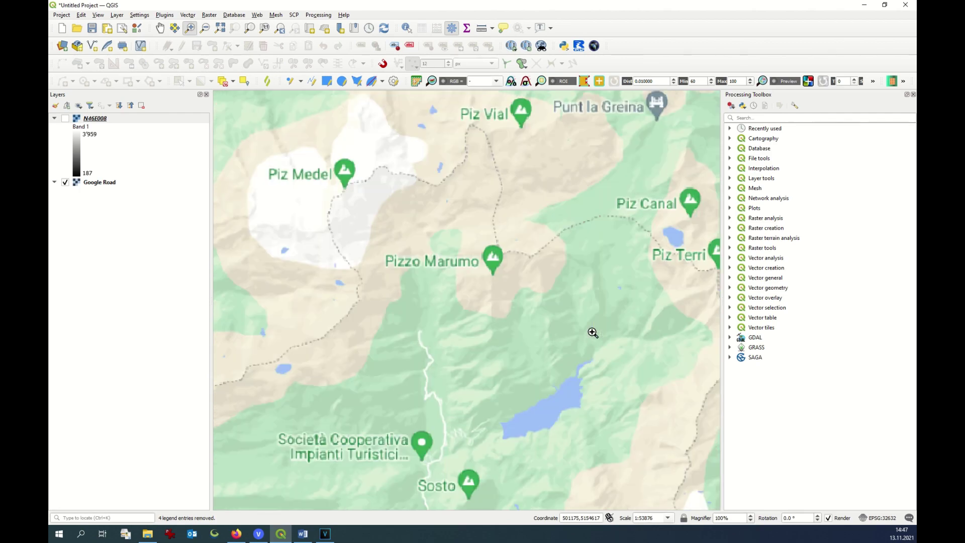
click(65, 118)
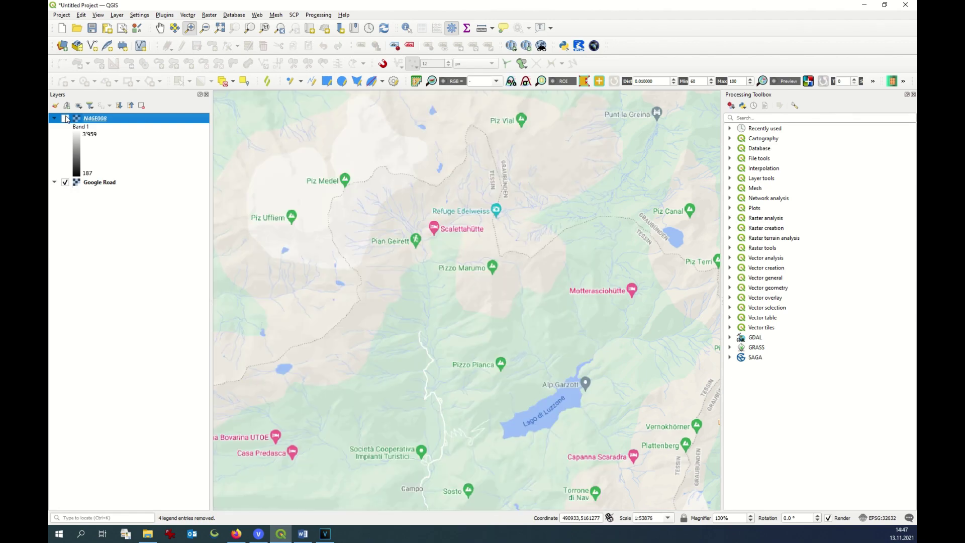
click(66, 182)
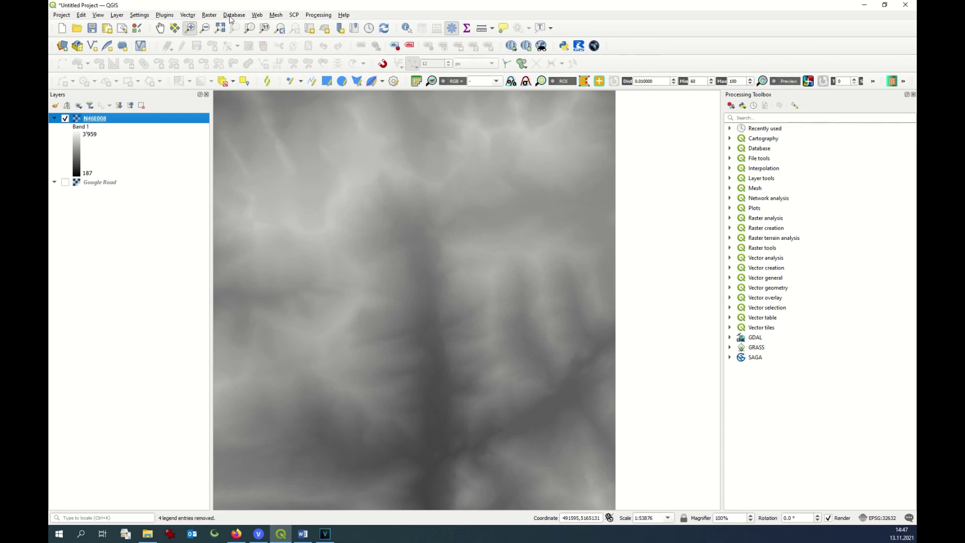
- Run Clip Raster by Extent on the elevation raster using the map canvas extent
click(213, 19)
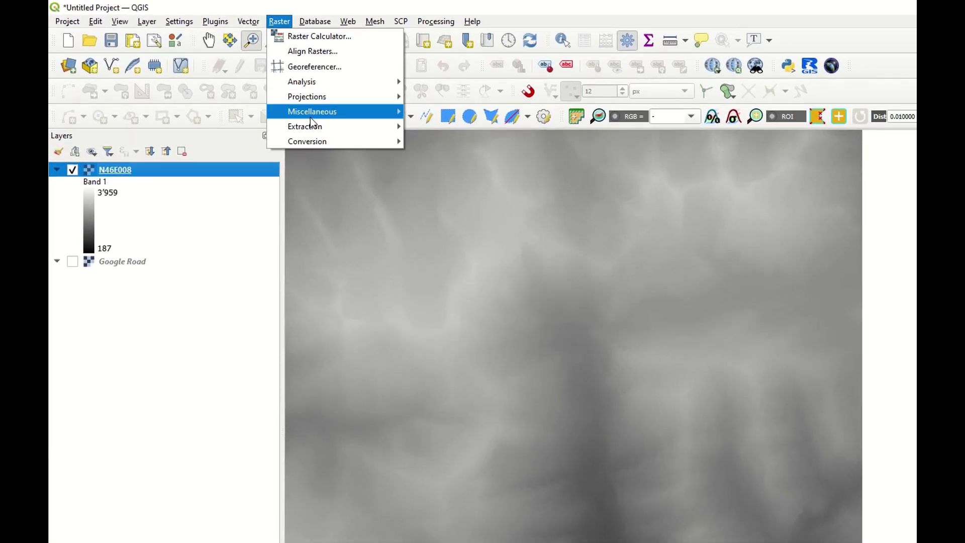
mouse_move(237, 91)
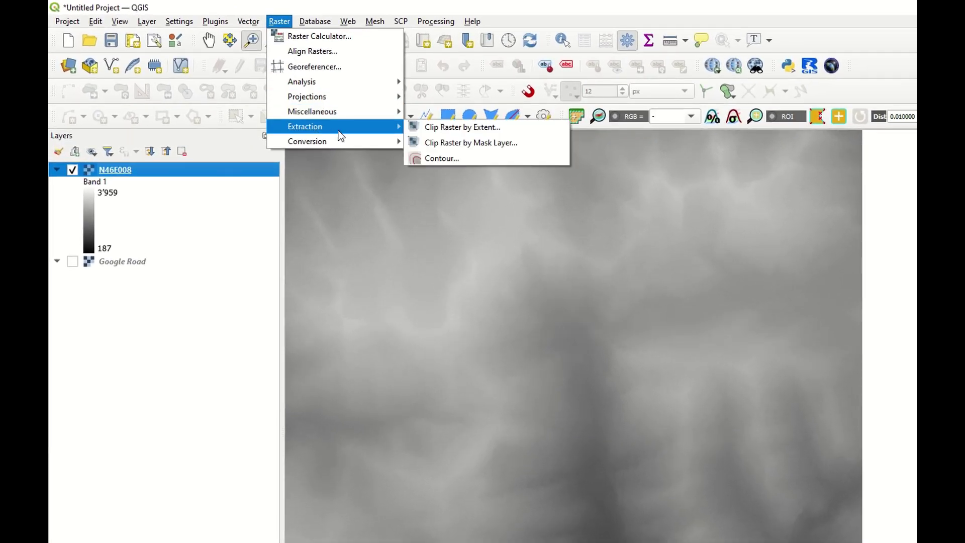
click(427, 130)
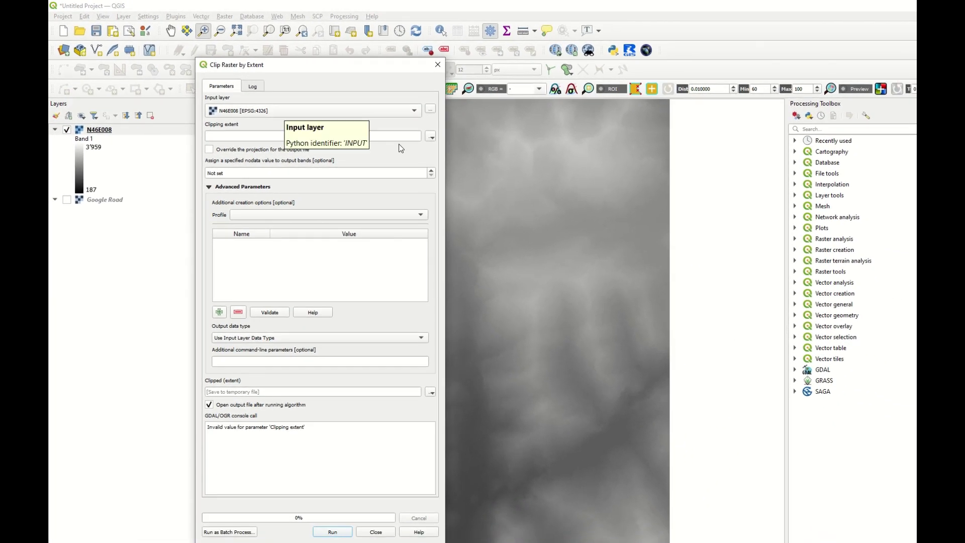
click(430, 137)
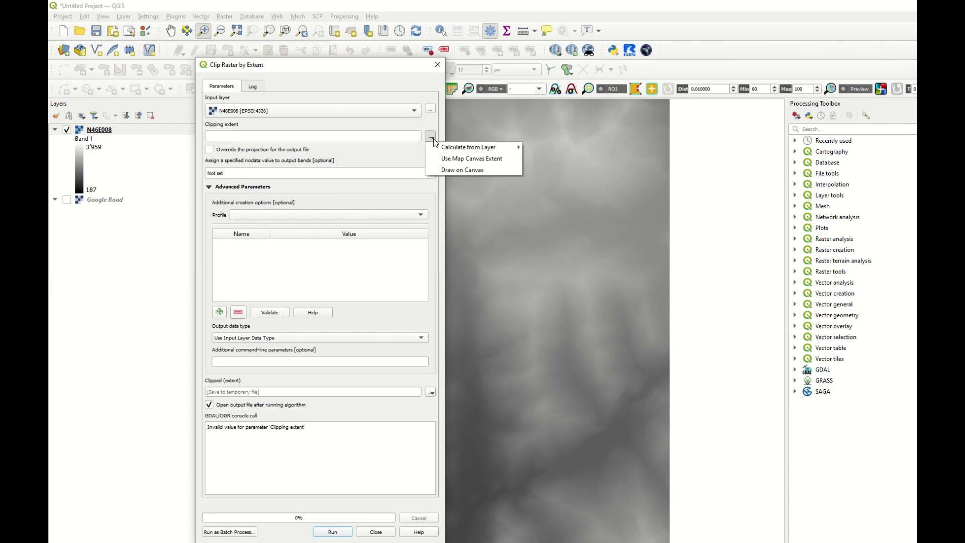
click(450, 162)
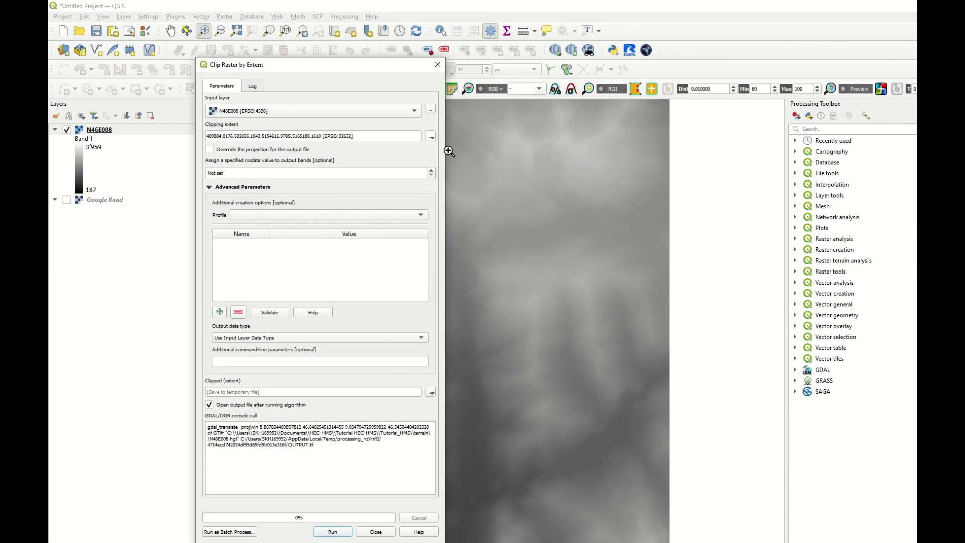
click(334, 532)
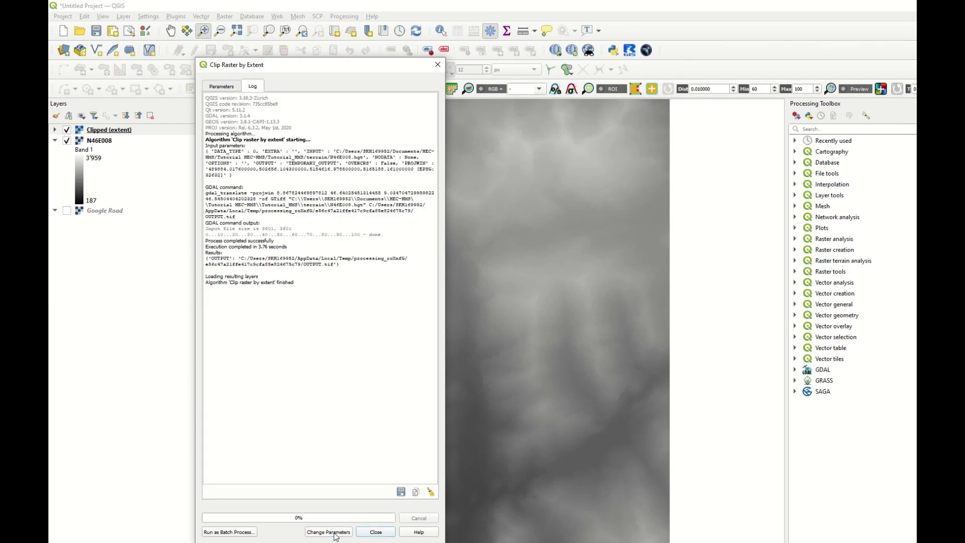
click(365, 533)
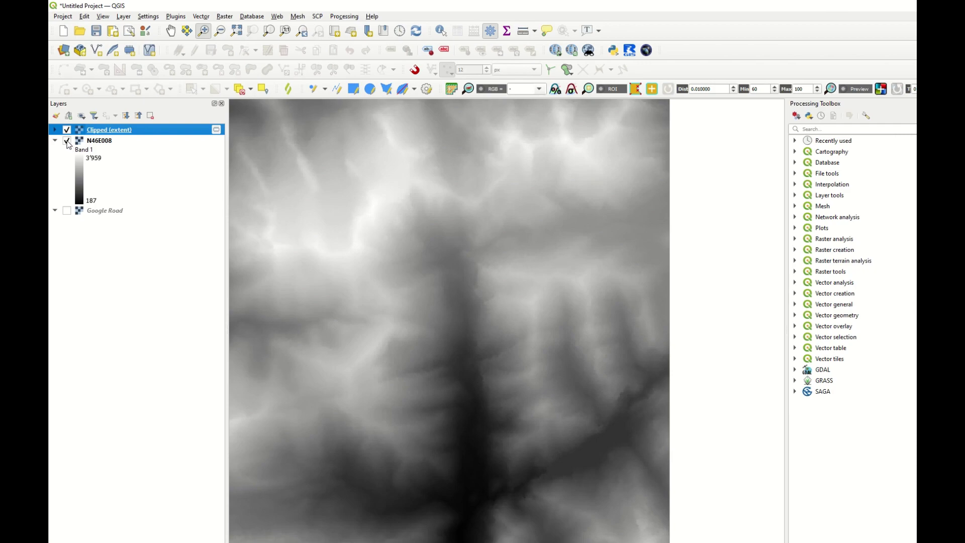
- Hide the original N46E008 layer so only Clipped (extent) is displayed
click(67, 140)
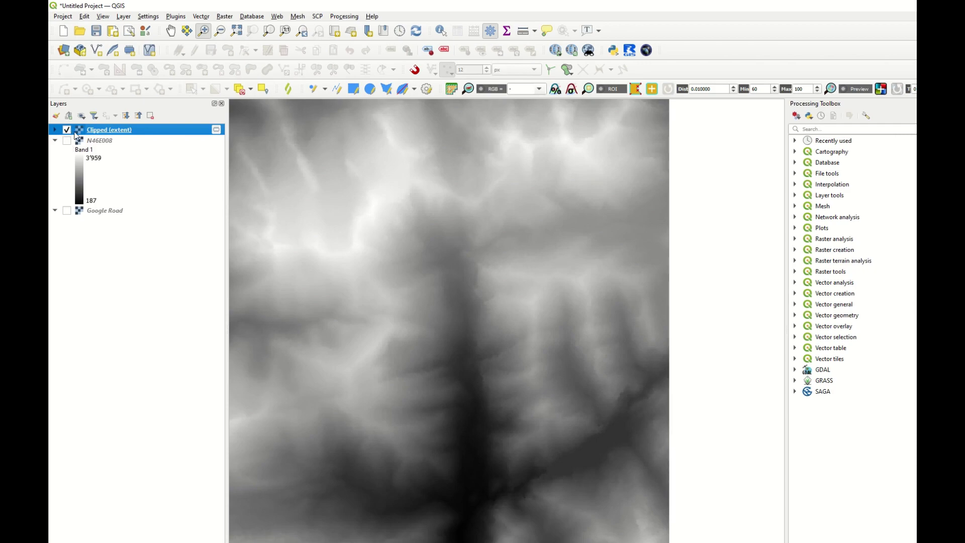
scroll(351, 241, down, 1)
scroll(351, 241, up, 1)
scroll(350, 241, down, 1)
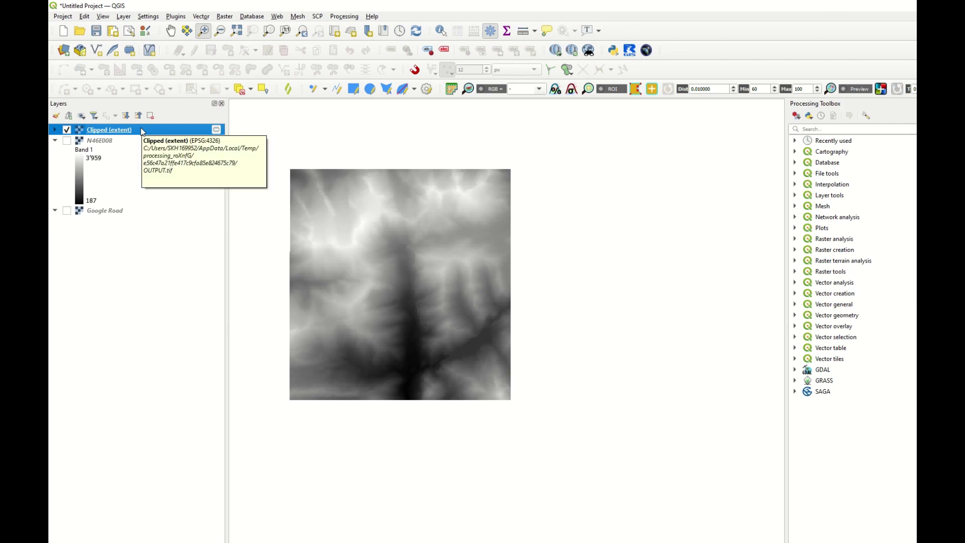
- Reproject the clipped raster with Warp to the project CRS EPSG:32632 (UTM zone 32N)
click(224, 17)
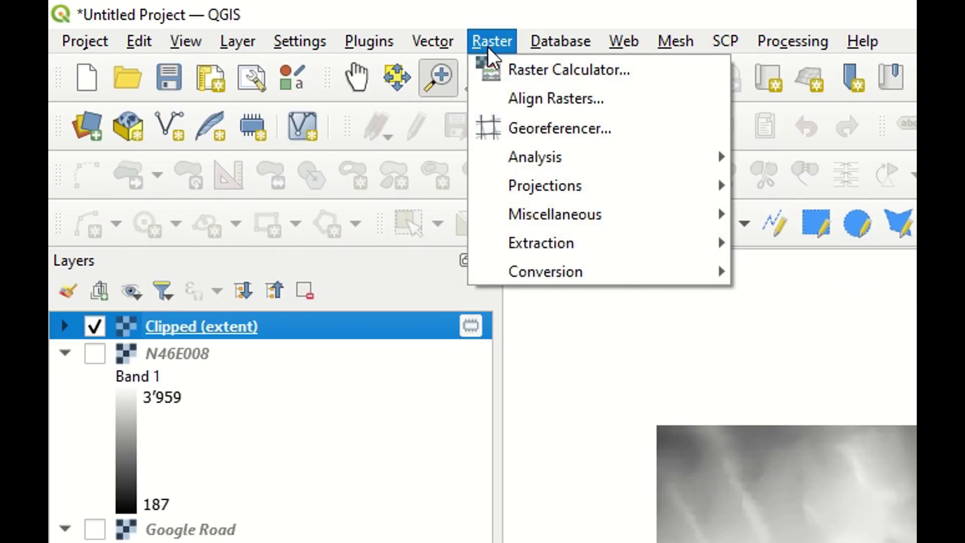
mouse_move(237, 75)
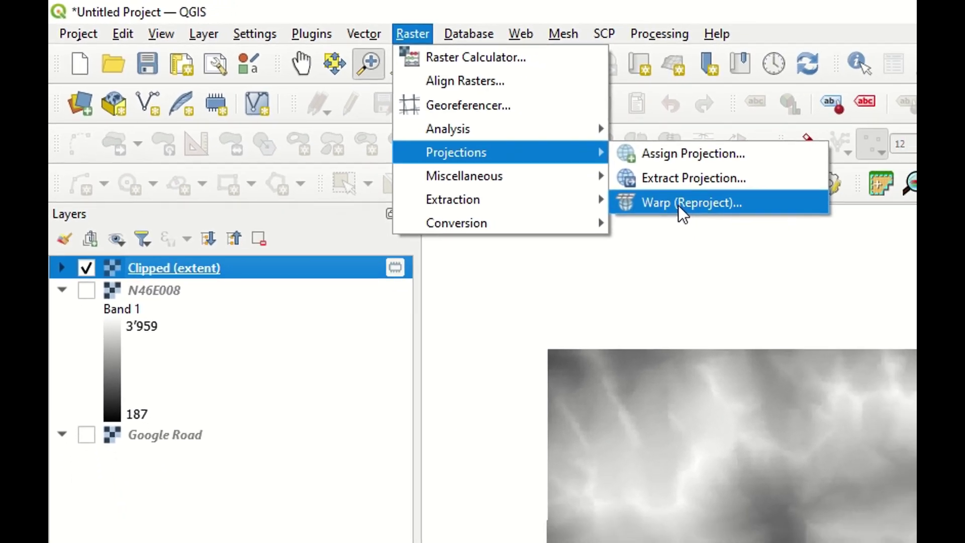
click(678, 203)
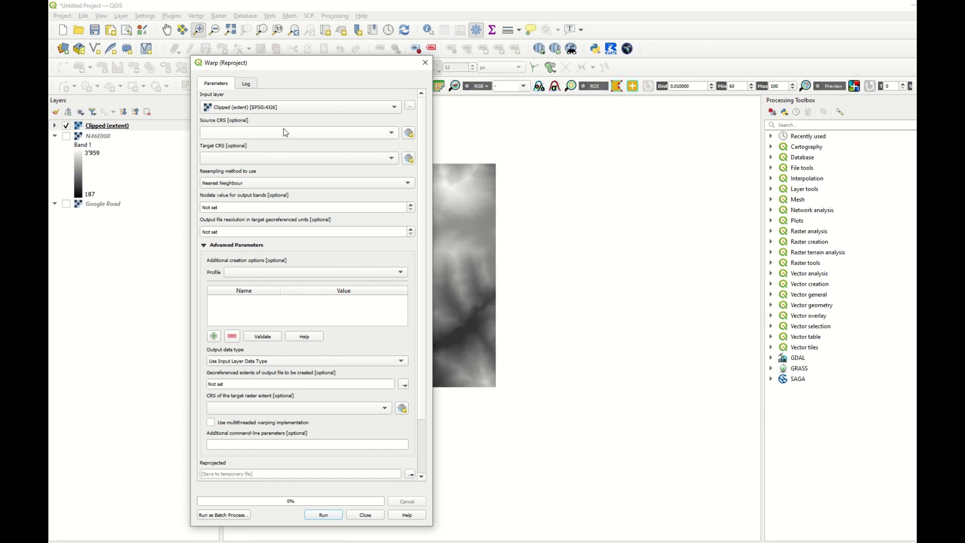
click(392, 158)
click(392, 159)
click(392, 158)
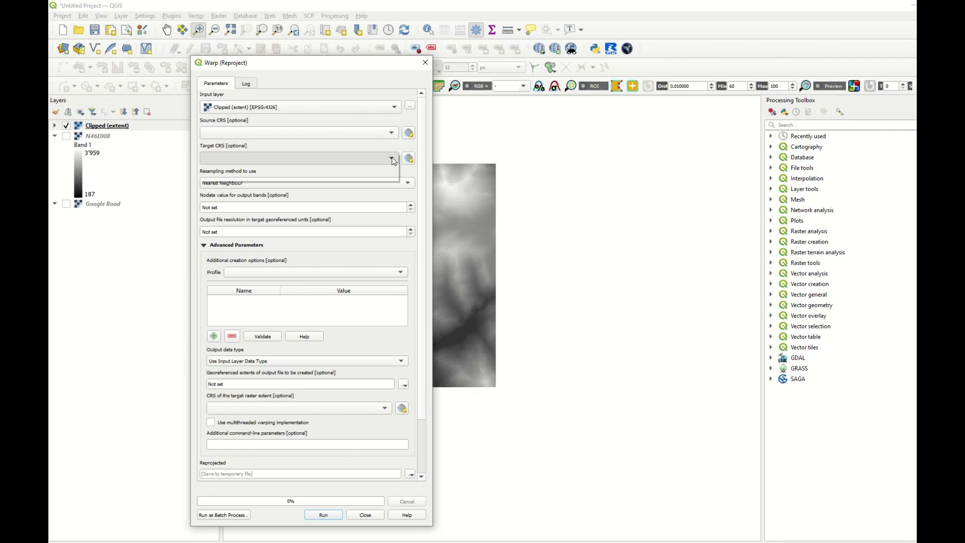
click(335, 169)
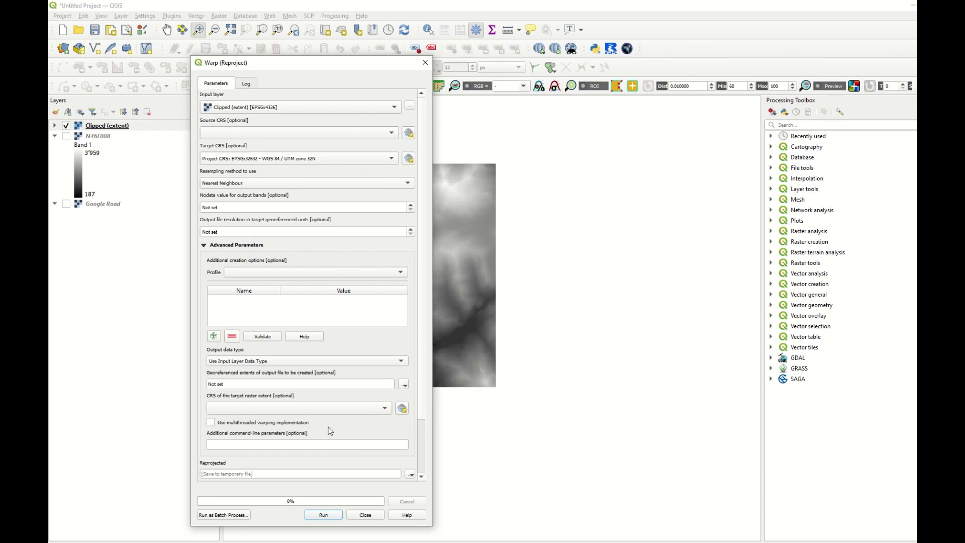
click(334, 515)
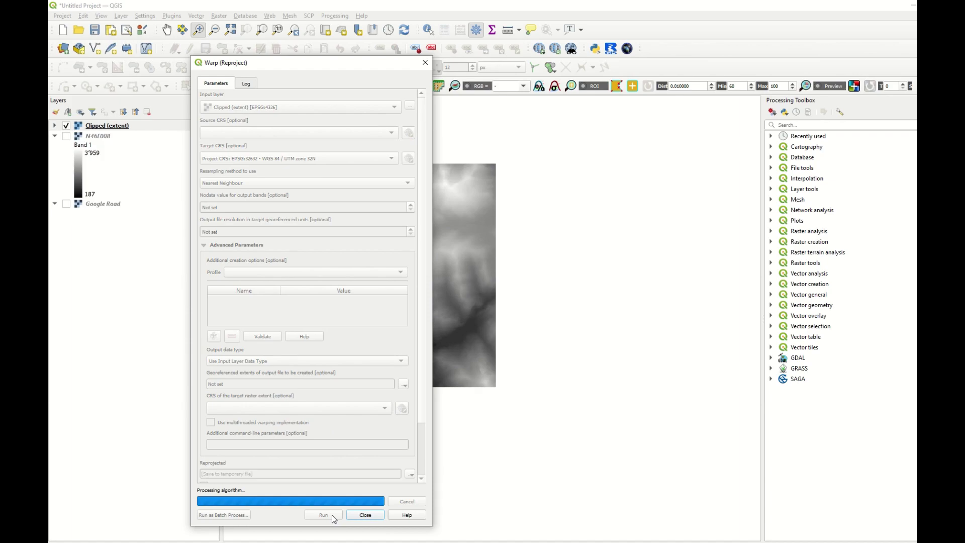
click(363, 516)
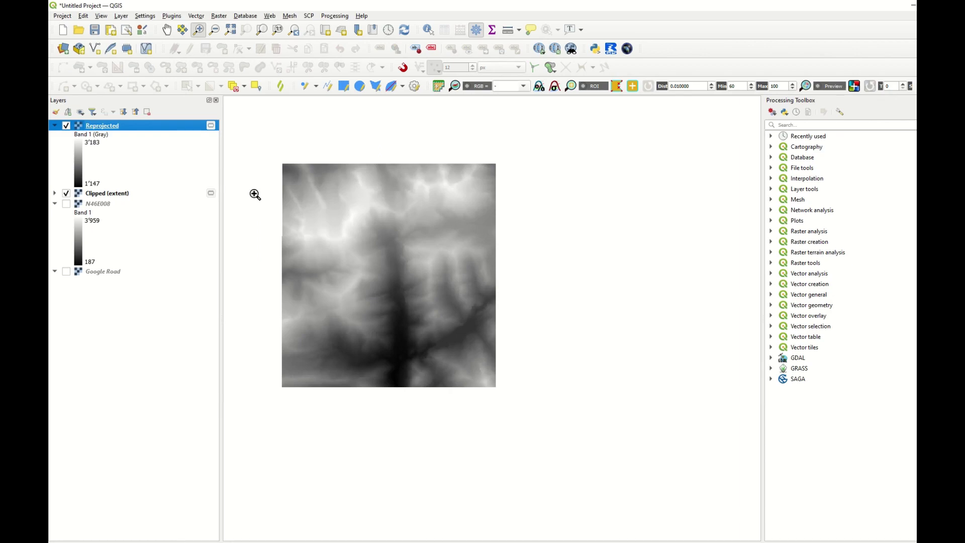
- Compare layers, leaving N46E008 and Clipped (extent) hidden so only Reprojected shows
click(68, 205)
click(67, 203)
click(67, 193)
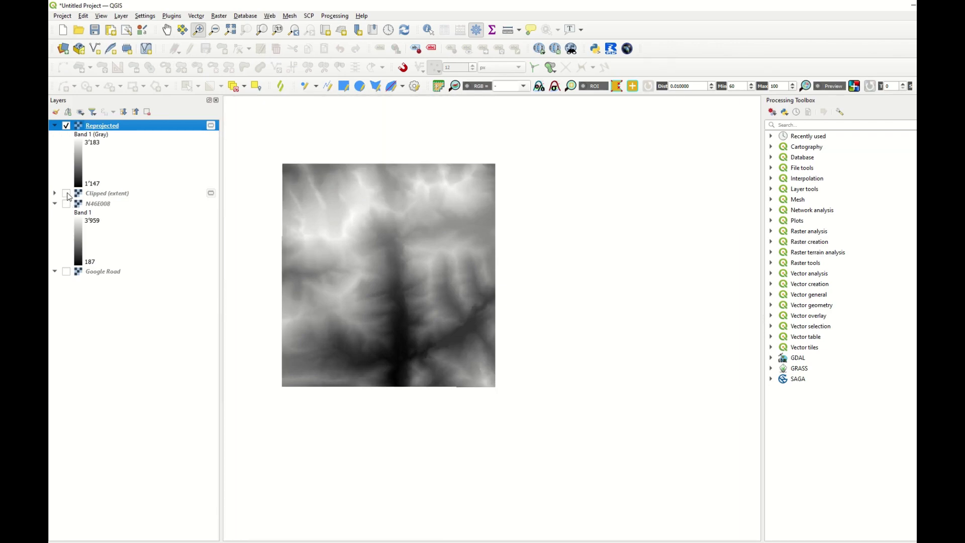
click(67, 194)
click(67, 194)
- Export the Reprojected layer with Save As, targeting the Tutorial_HMS terrain folder
right_click(105, 130)
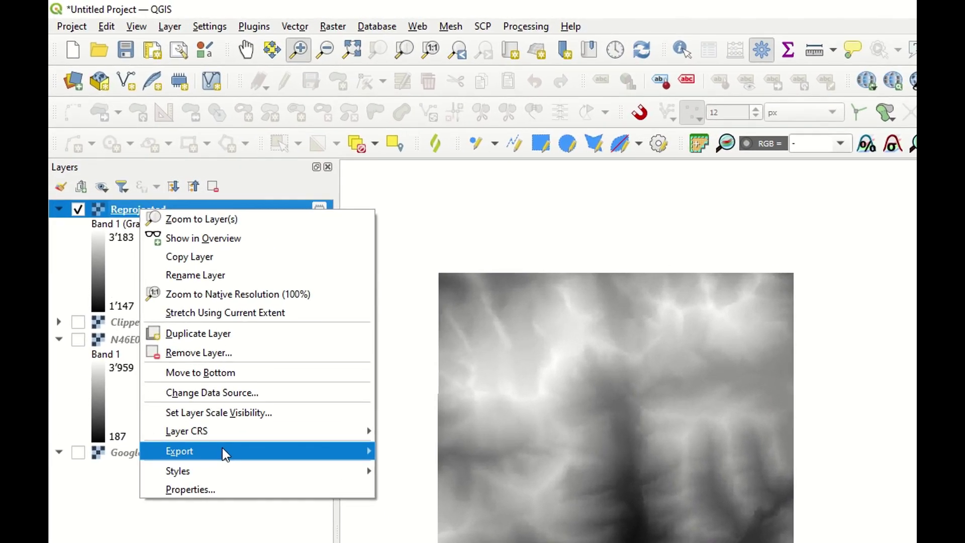
mouse_move(191, 367)
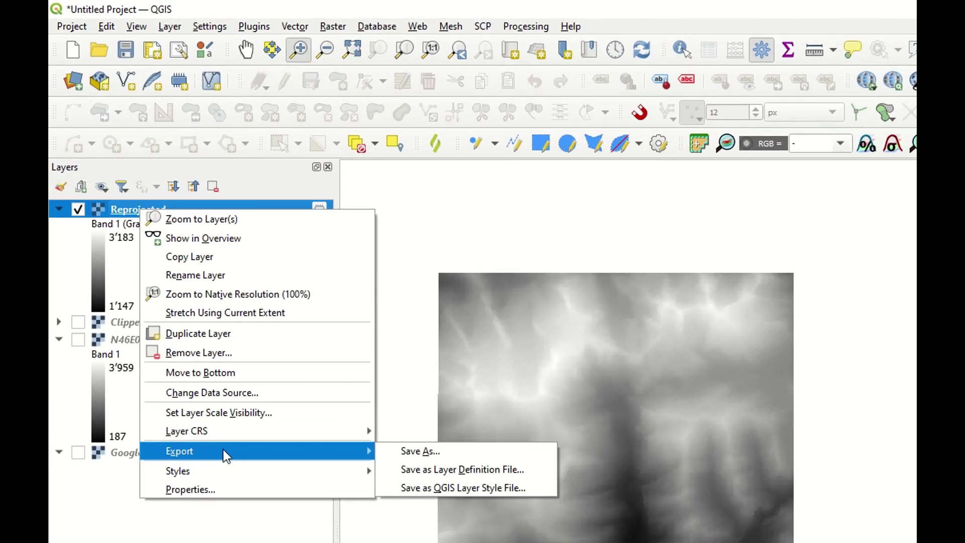
click(407, 450)
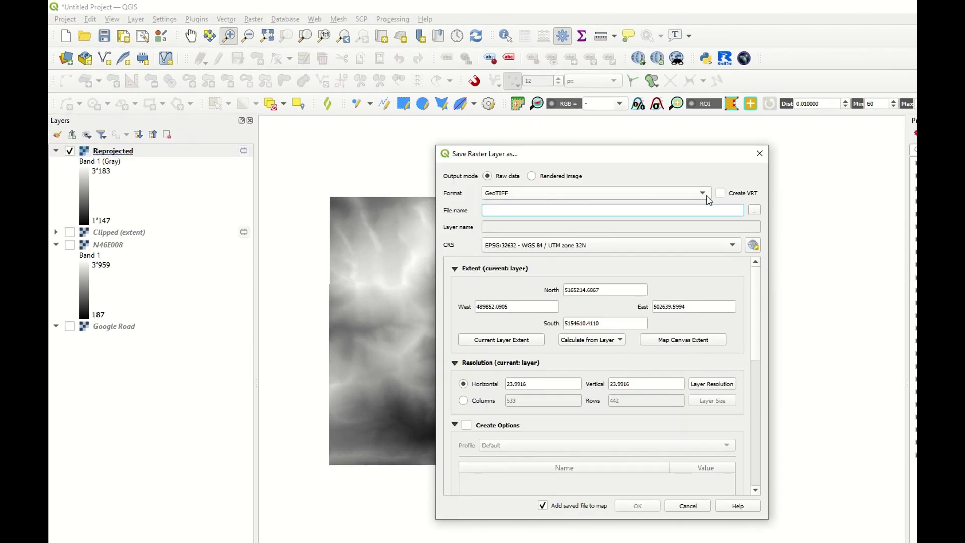
click(755, 209)
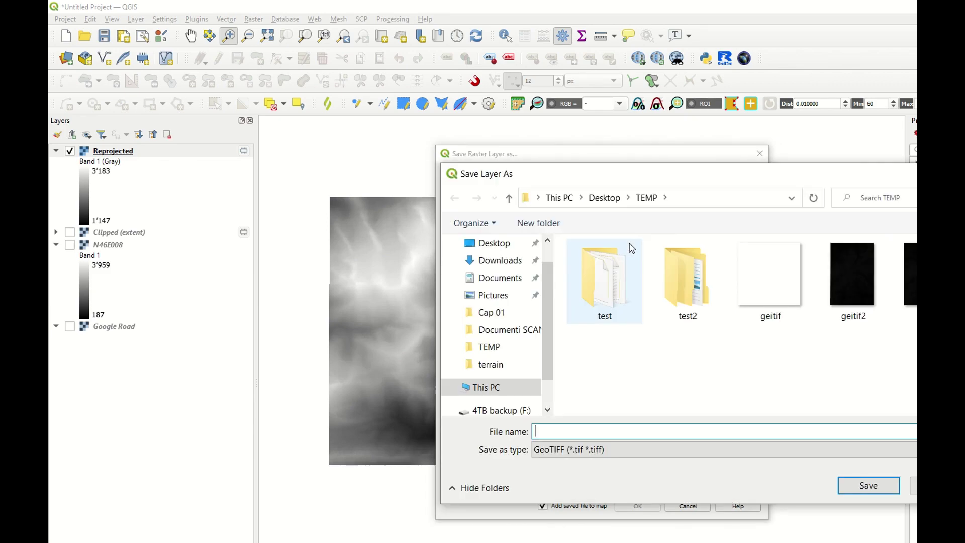
click(493, 278)
double_click(610, 341)
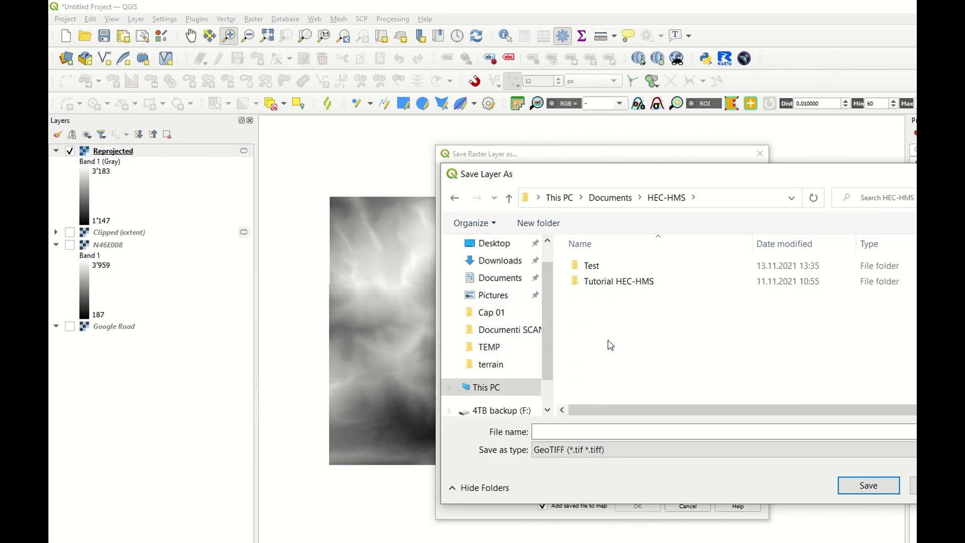
double_click(592, 282)
double_click(596, 266)
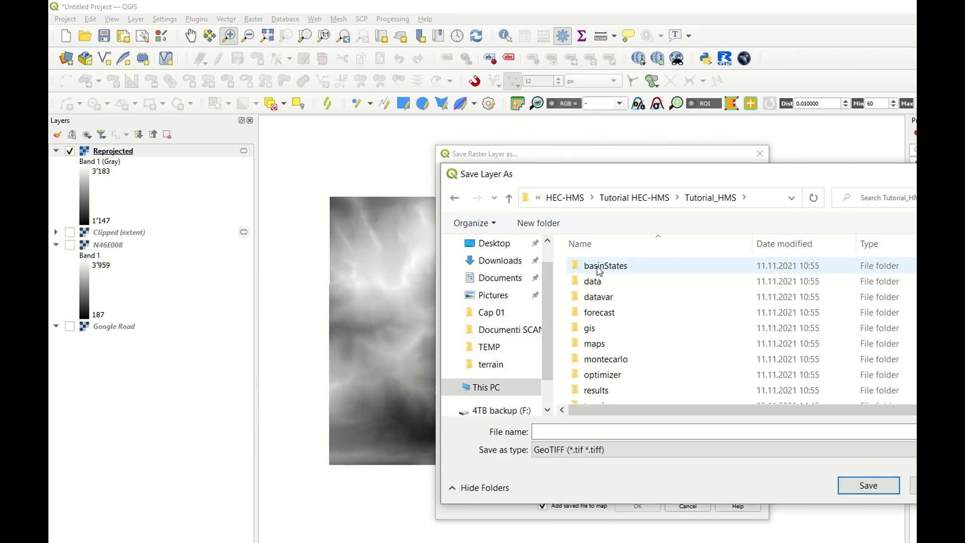
double_click(598, 396)
- Name the file 'SRTM 32N UTM' and write it out as a GeoTIFF
click(602, 431)
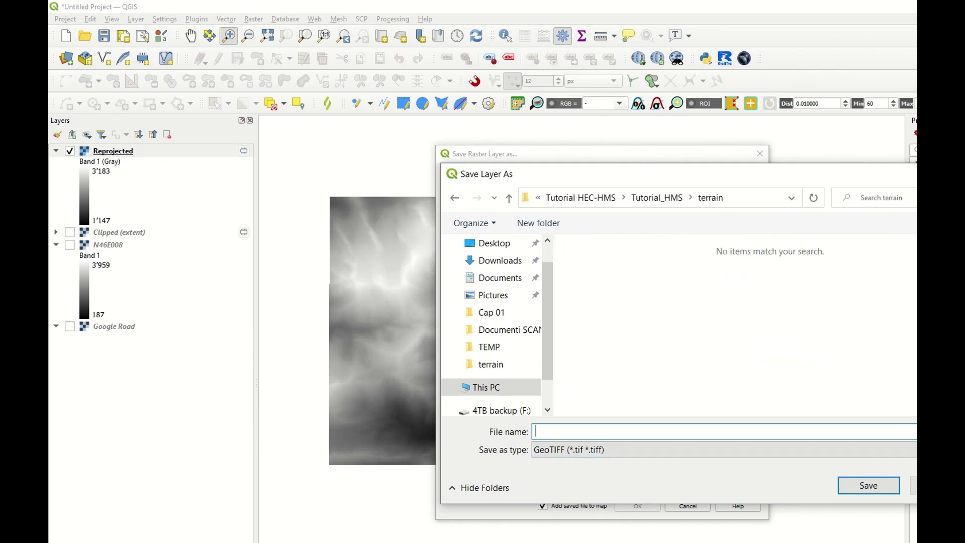
text(SRTM 32N UTM)
click(868, 485)
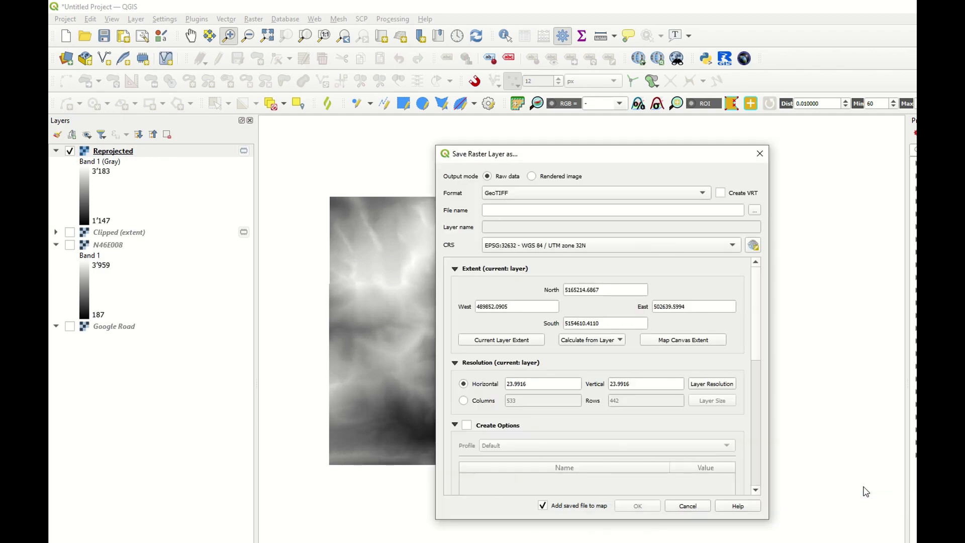
click(638, 506)
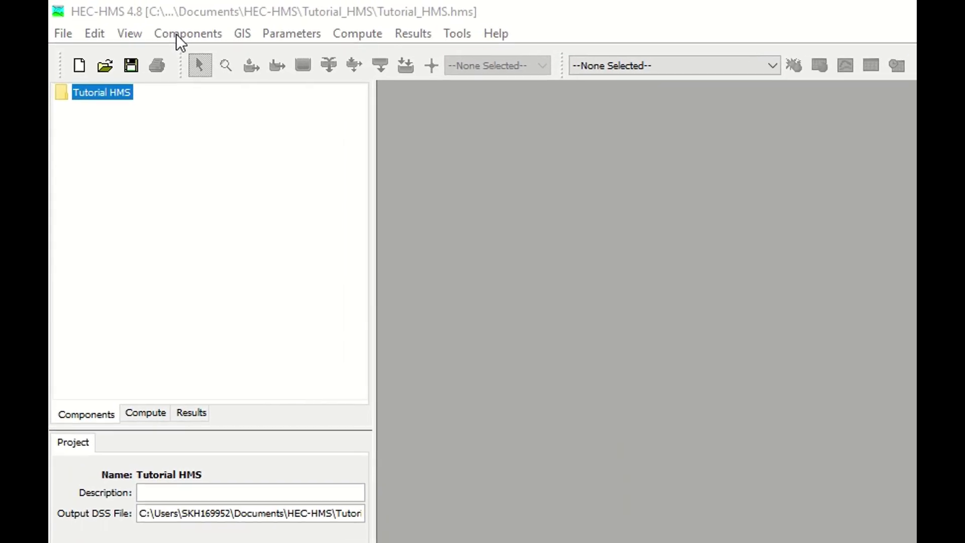
- Start a new terrain data component named Terrain 1
click(177, 34)
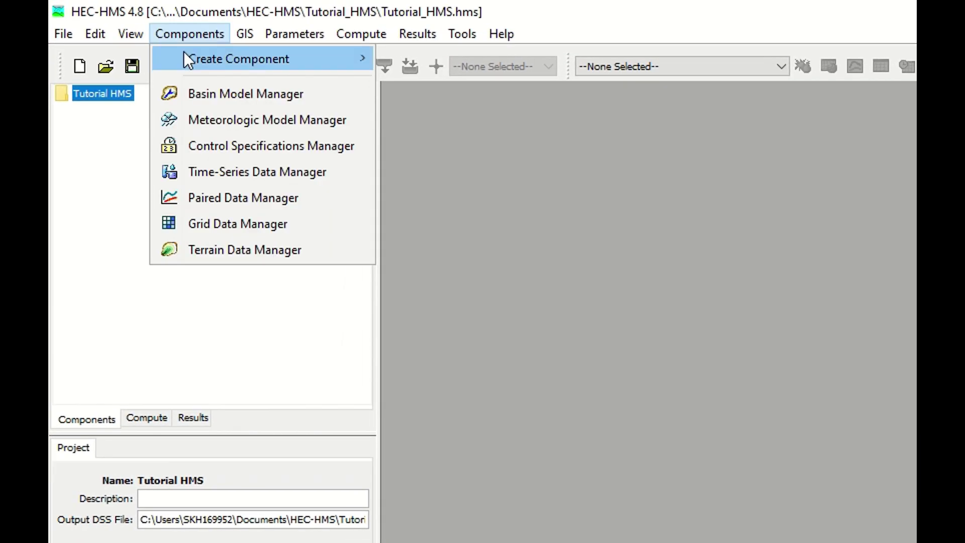
mouse_move(184, 54)
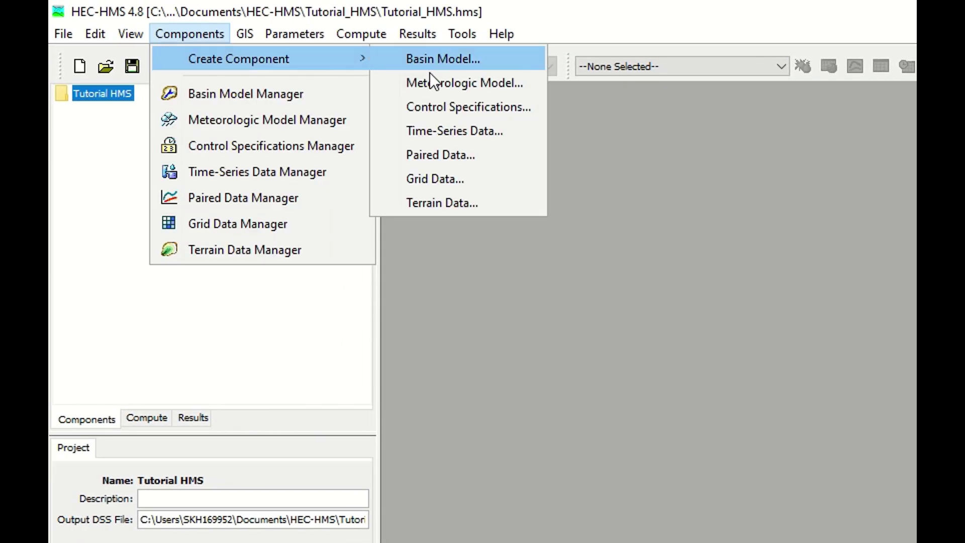
click(430, 206)
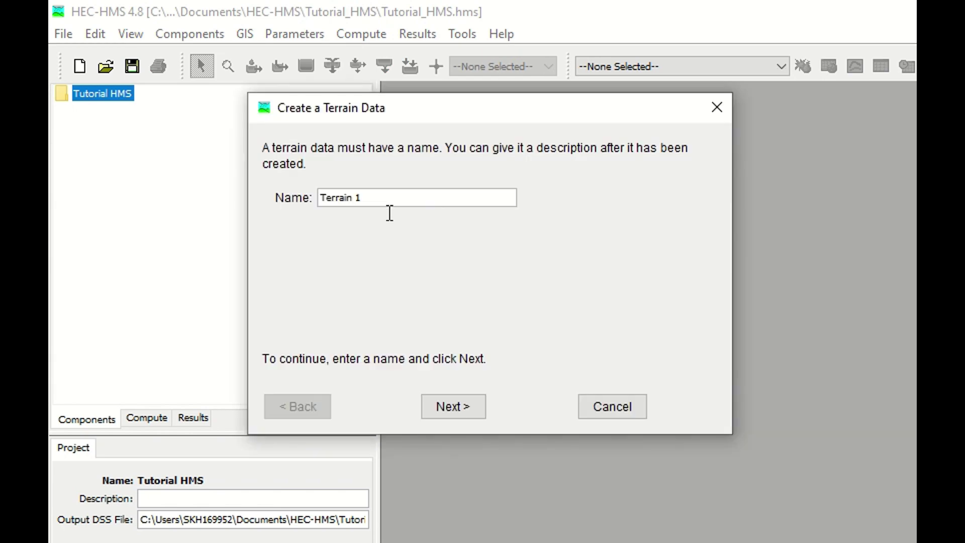
click(449, 402)
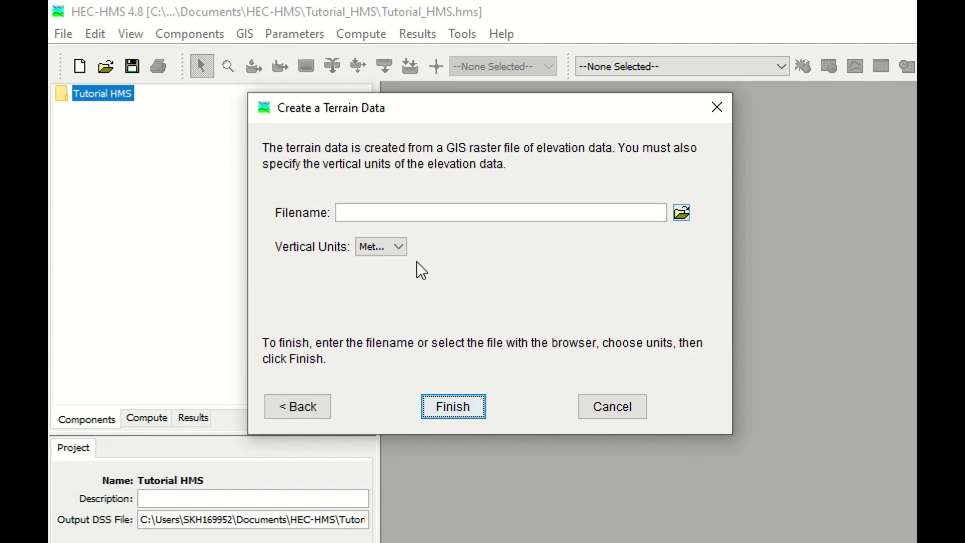
click(390, 249)
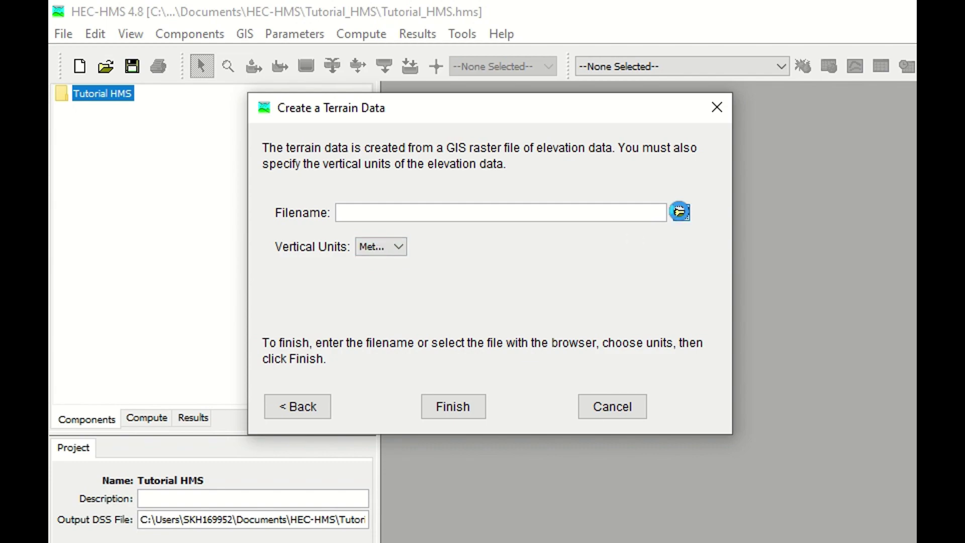
- Set the terrain source raster to DTM Belnio UTM32N.Tif from the Tutorial_HMS terrain folder
click(680, 212)
double_click(344, 219)
click(332, 147)
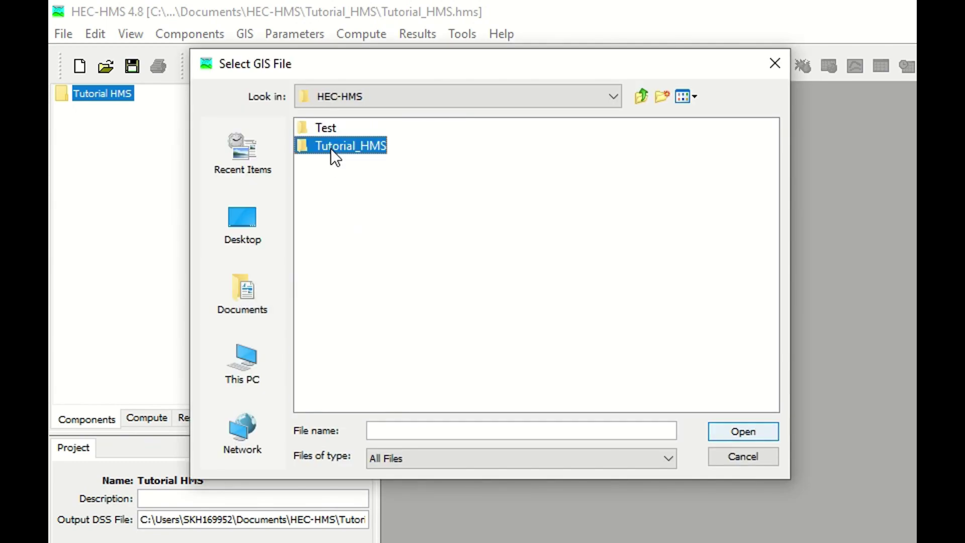
double_click(331, 147)
double_click(343, 291)
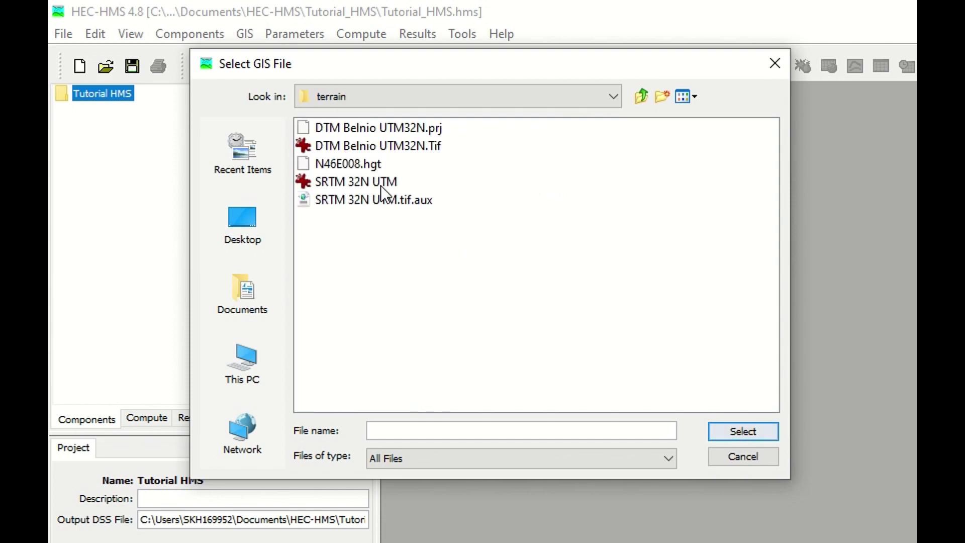
click(369, 147)
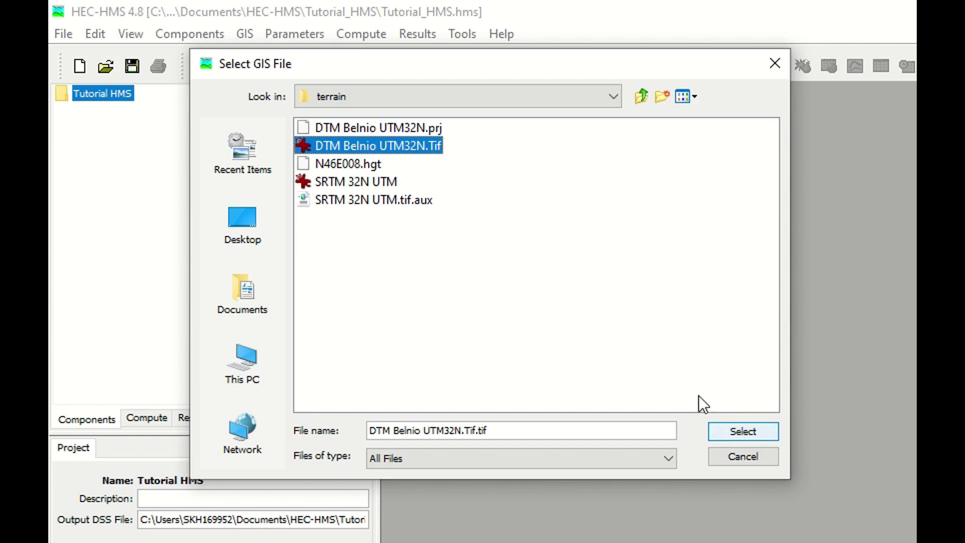
click(359, 182)
click(352, 145)
click(755, 434)
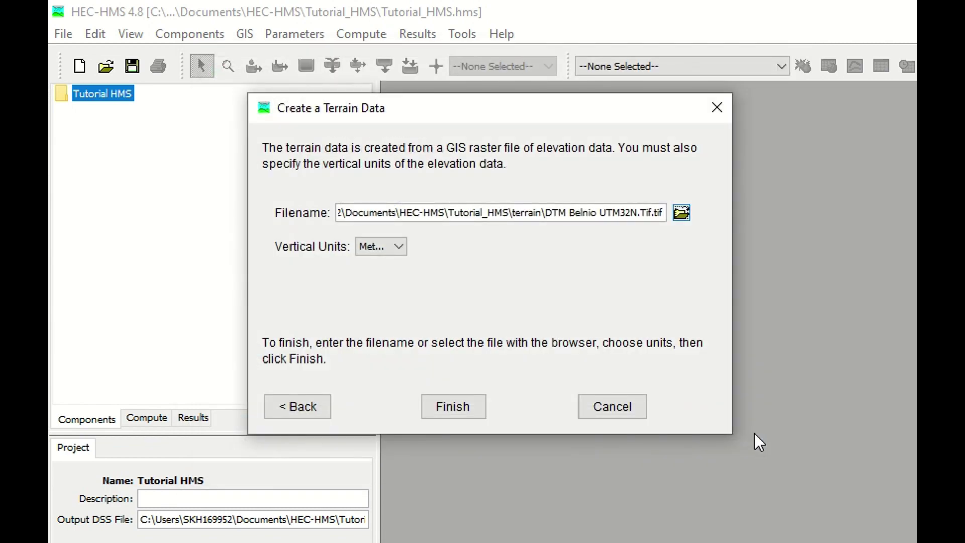
- Keep vertical units as Meters, finish Terrain 1, and select it under Terrain Data
click(378, 251)
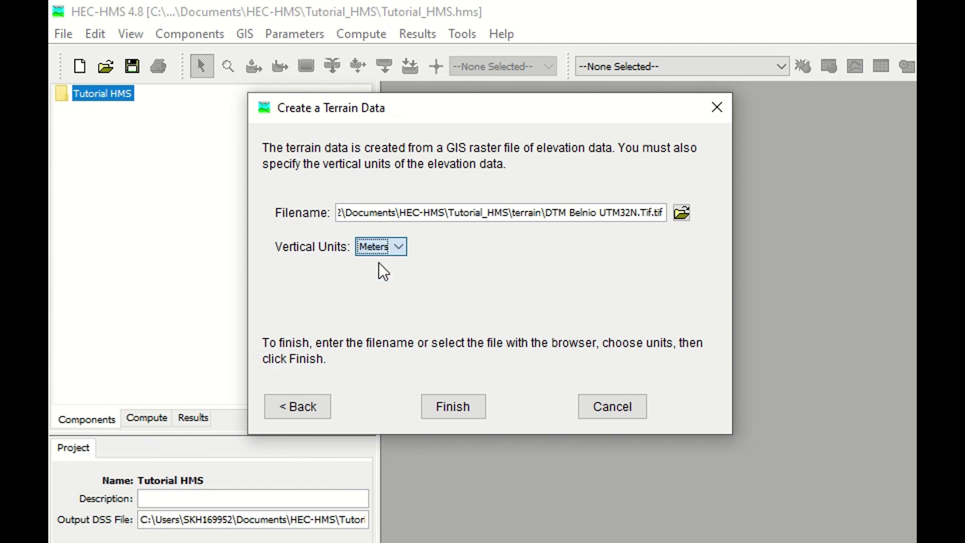
click(460, 405)
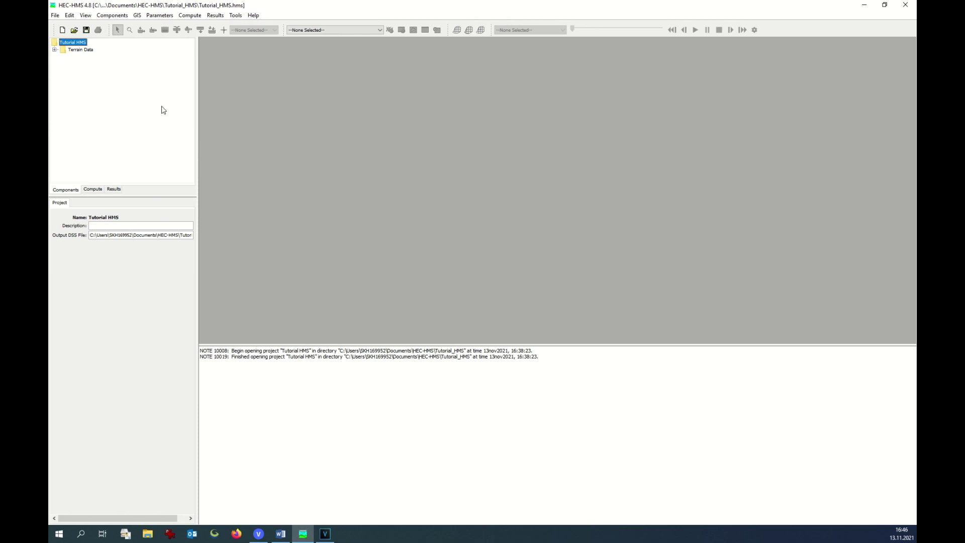
click(54, 50)
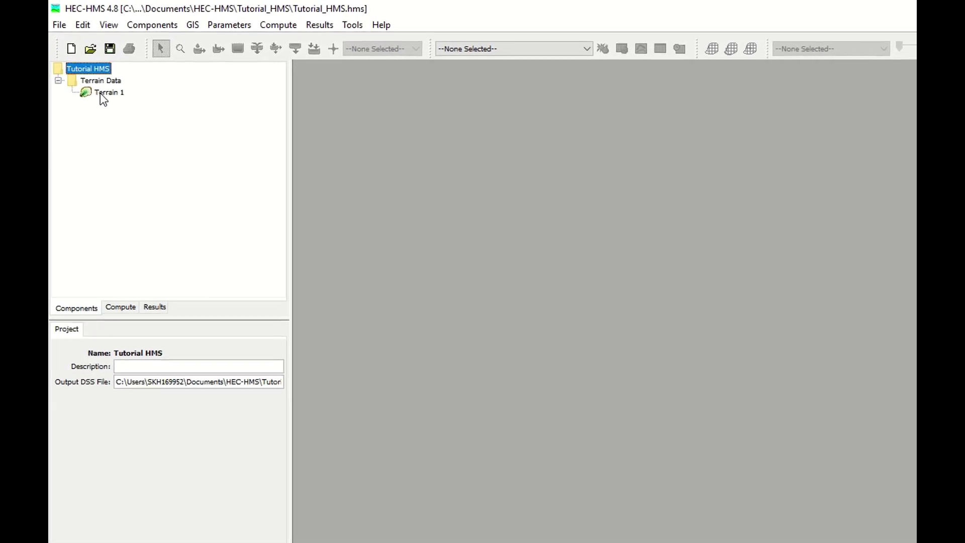
click(90, 76)
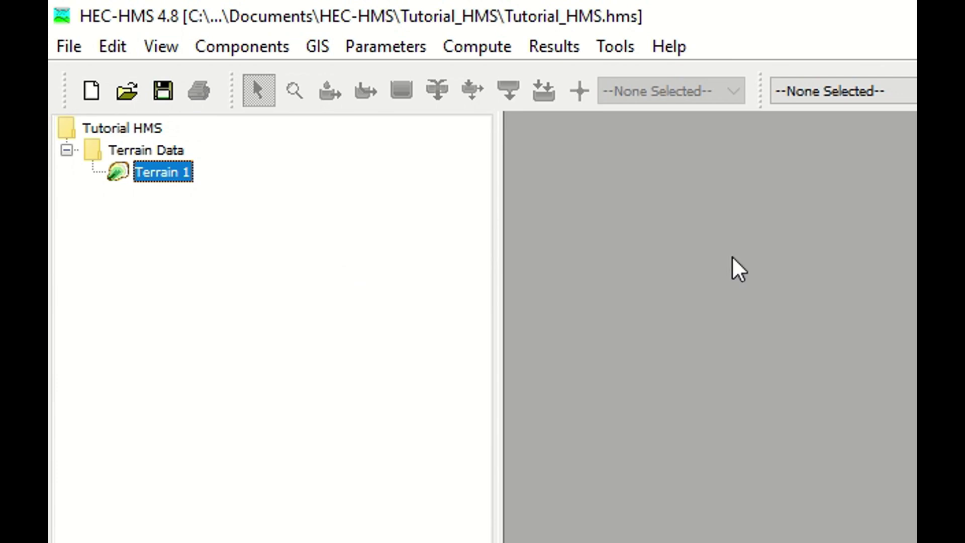
- Create the 'Val Camadra' basin model in the Basin Model Manager and expand Basin Models
click(255, 42)
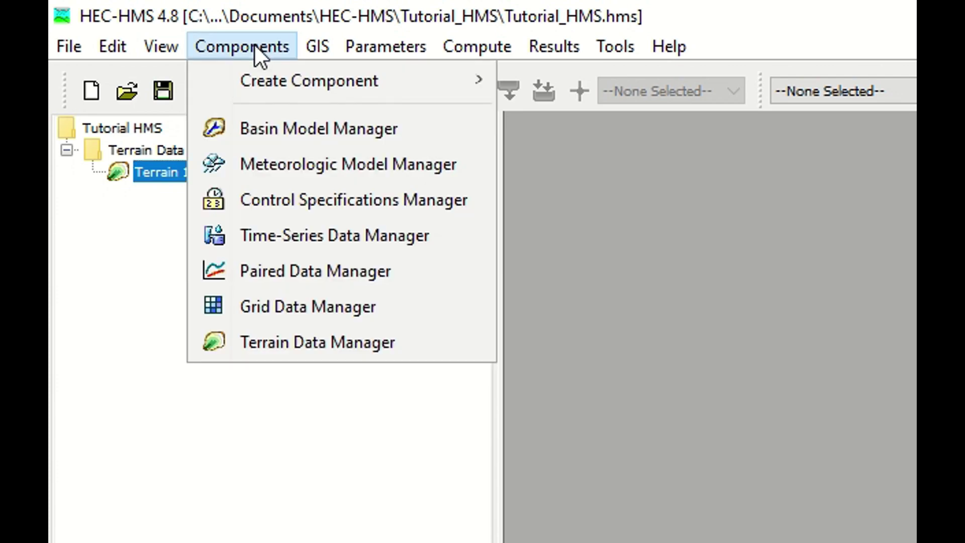
click(263, 128)
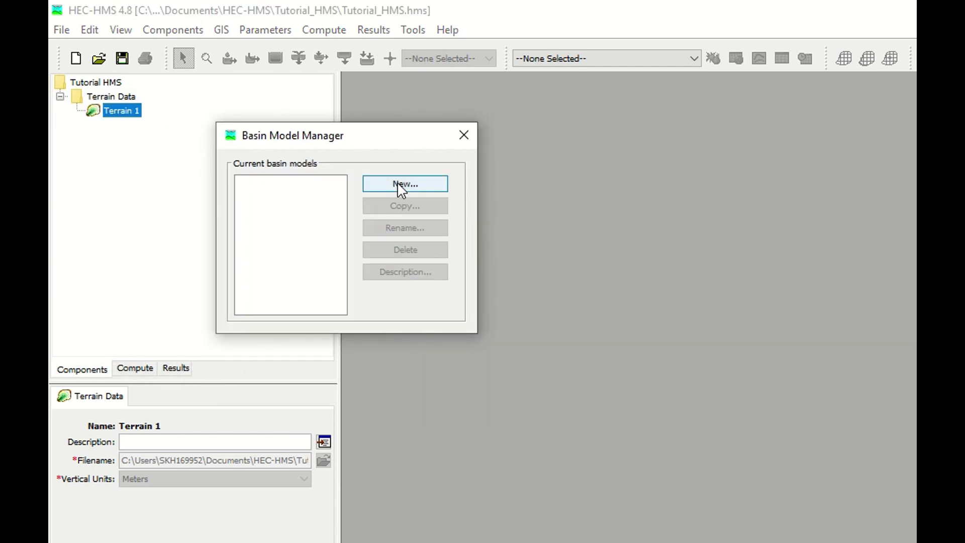
click(398, 184)
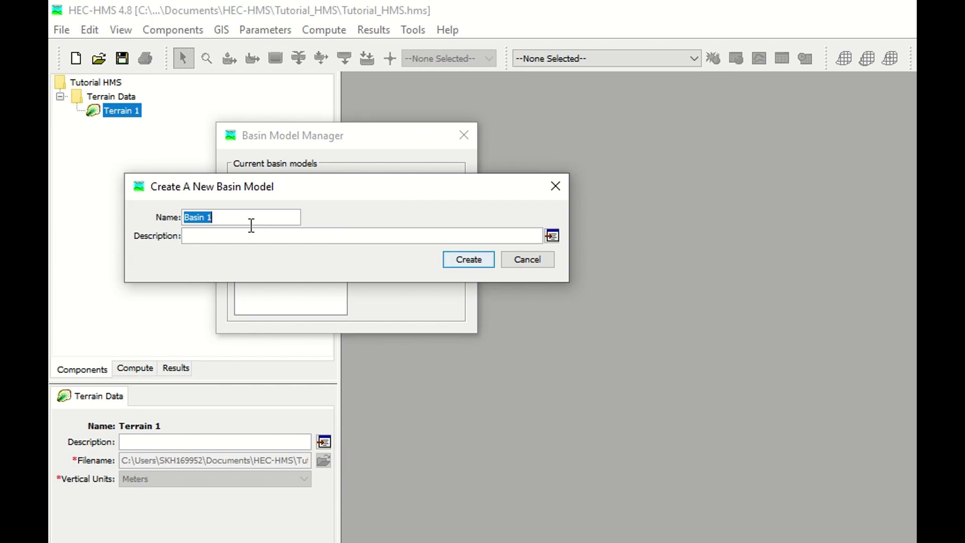
text(Val Camadra)
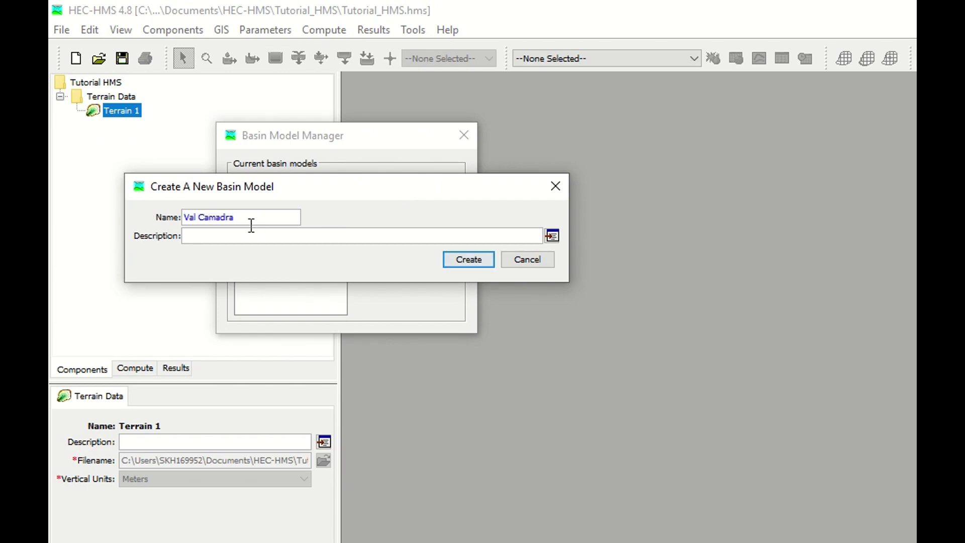
click(453, 263)
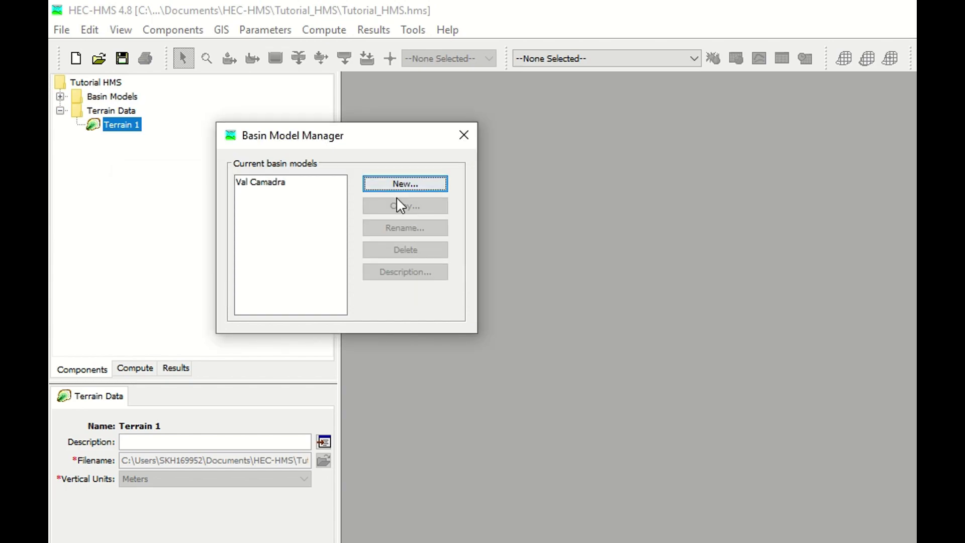
click(460, 134)
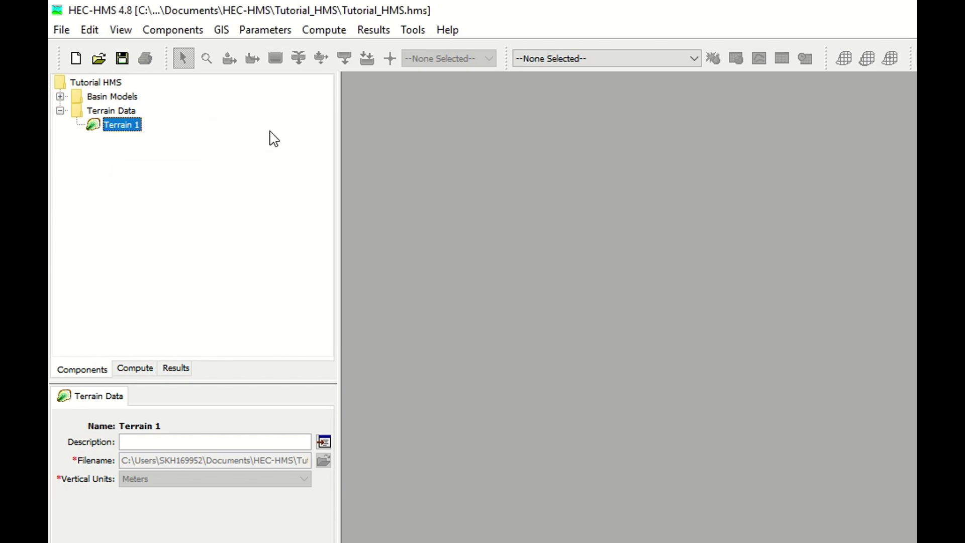
click(60, 96)
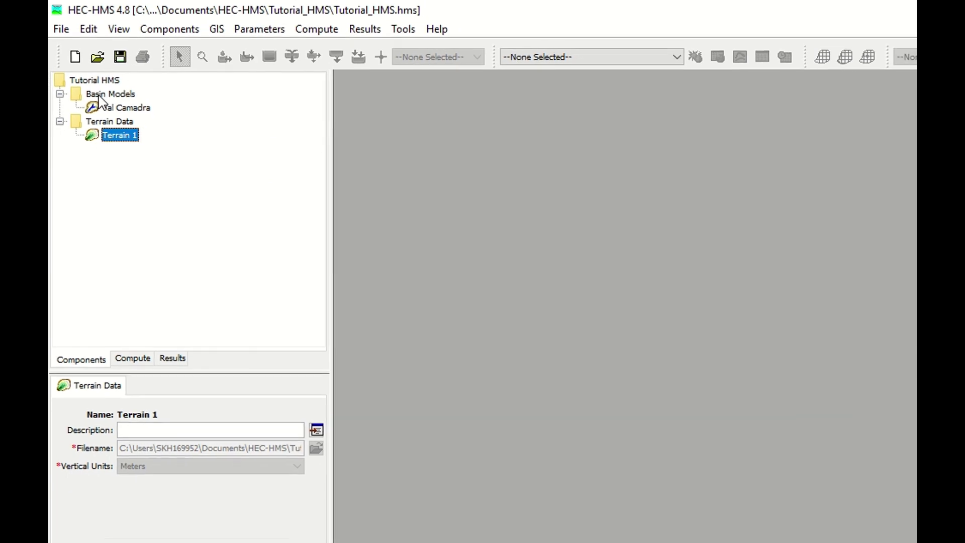
click(103, 96)
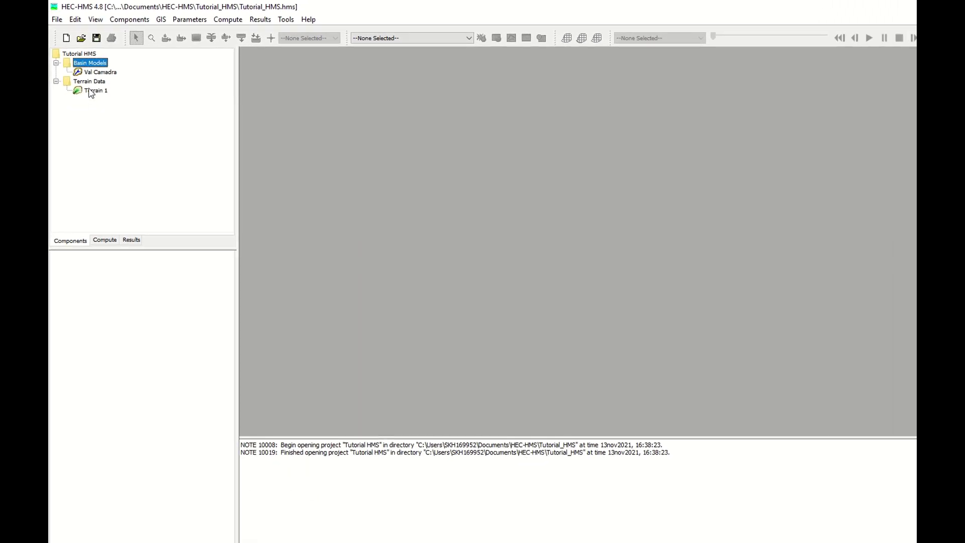
- Set the Val Camadra basin model's Terrain Data to Terrain 1
double_click(88, 75)
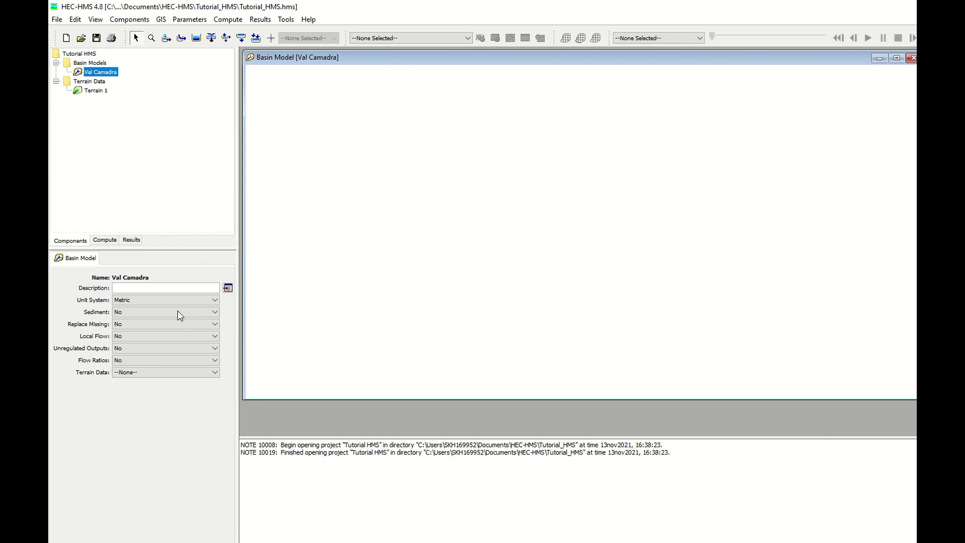
click(150, 372)
click(151, 375)
click(141, 373)
click(138, 392)
click(86, 93)
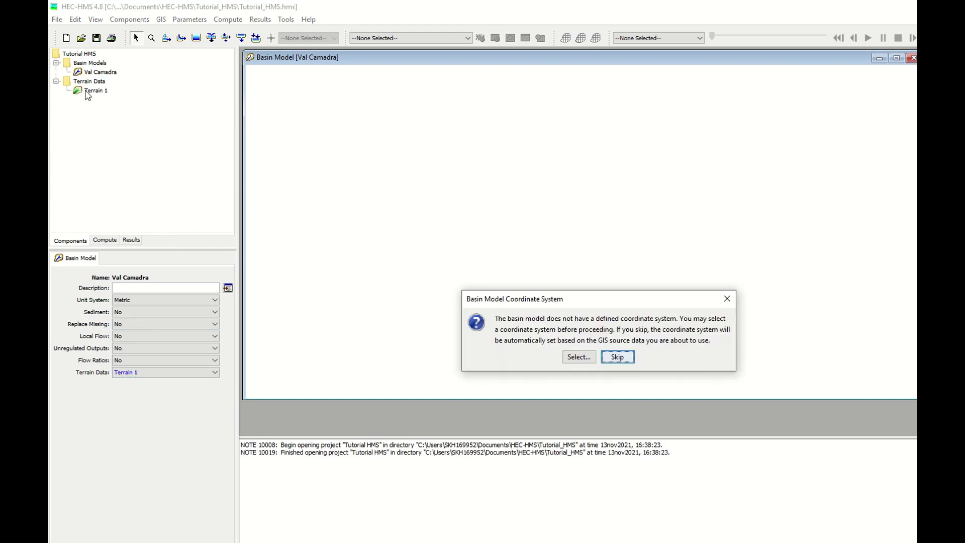
- Define the basin coordinate system now, using a predefined UTM type
click(579, 358)
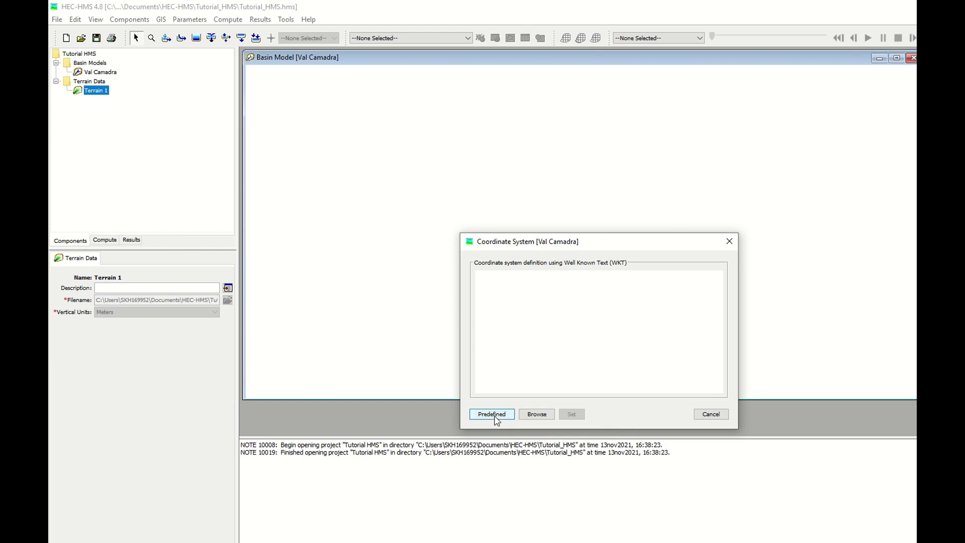
click(495, 417)
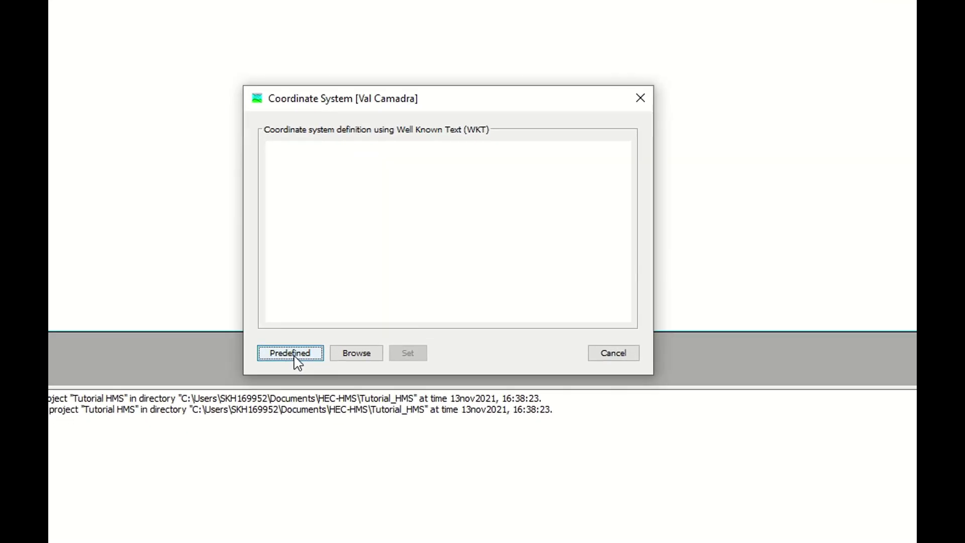
click(496, 419)
click(554, 302)
click(390, 214)
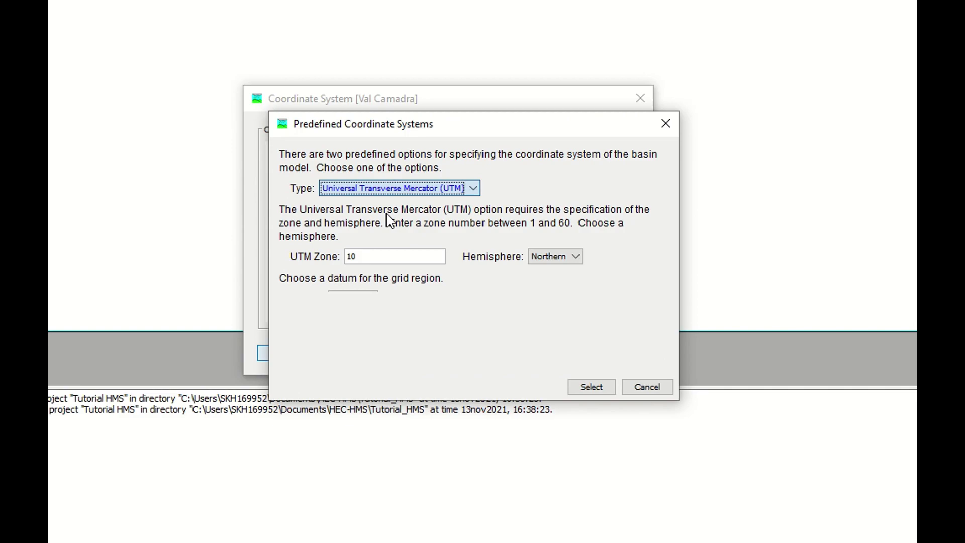
- Set UTM zone 32 Northern with WGS 84 datum and apply it to Val Camadra
double_click(372, 257)
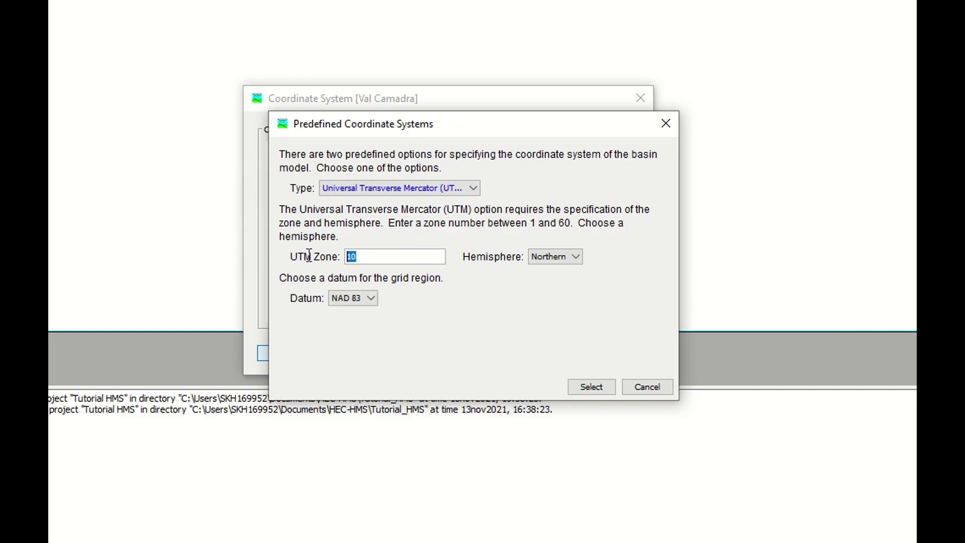
text(32)
key(Tab)
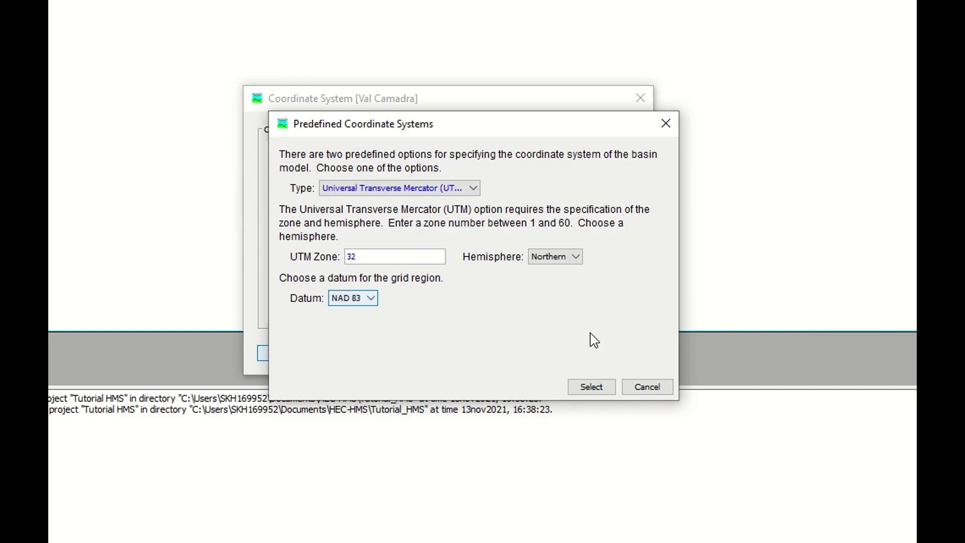
click(341, 302)
click(349, 325)
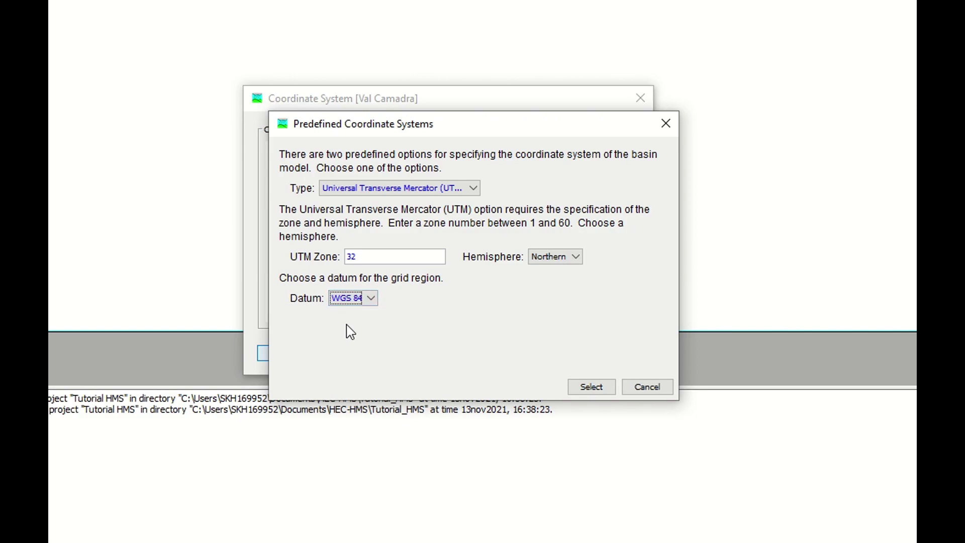
click(591, 387)
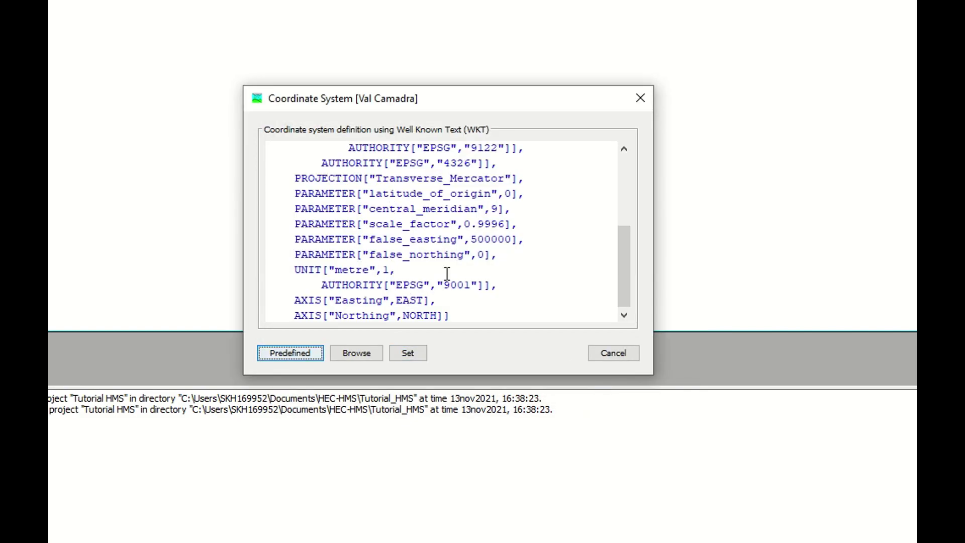
click(417, 358)
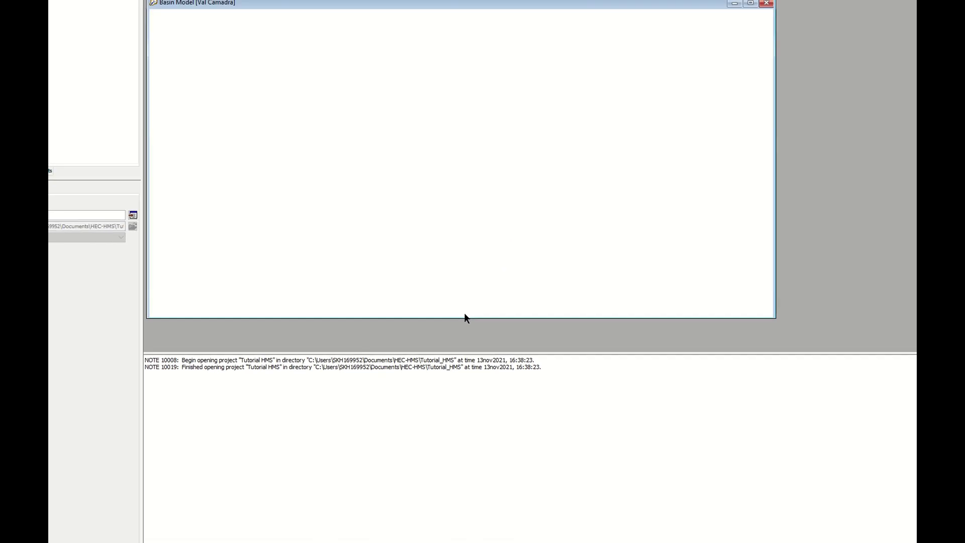
- Link Terrain 1 to Val Camadra and show its hillshade in the basin map
click(96, 56)
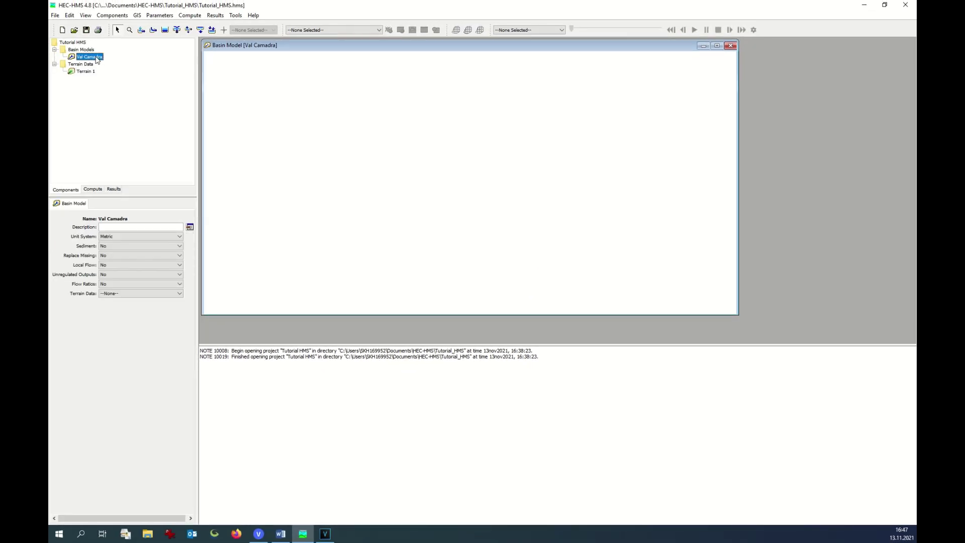
click(144, 293)
click(145, 308)
click(85, 72)
click(86, 72)
key(Escape)
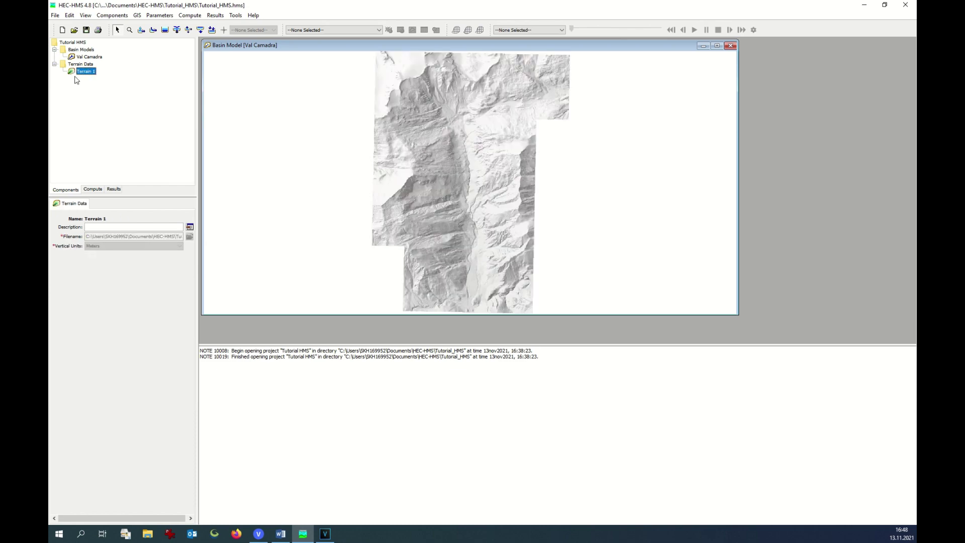